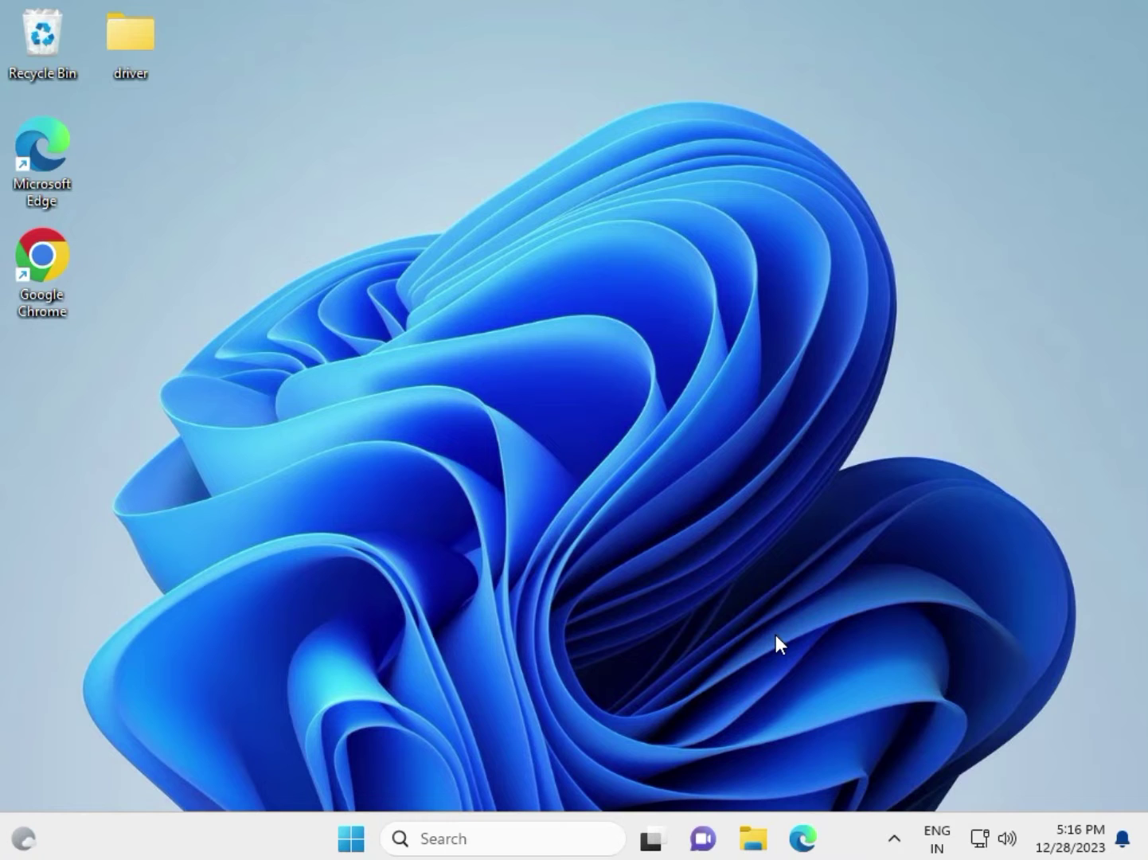
Step: In Device Manager, update the Standard PS/2 Keyboard driver via automatic search
right_click(351, 837)
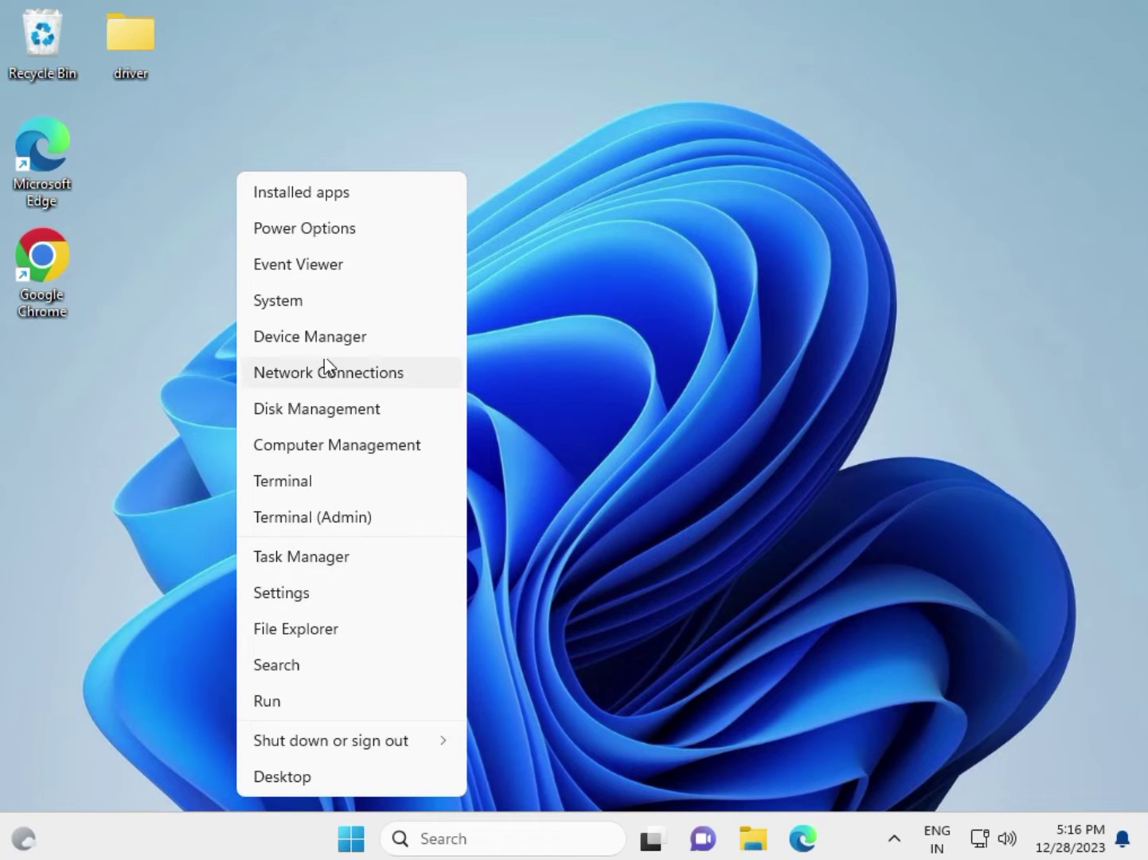
click(328, 337)
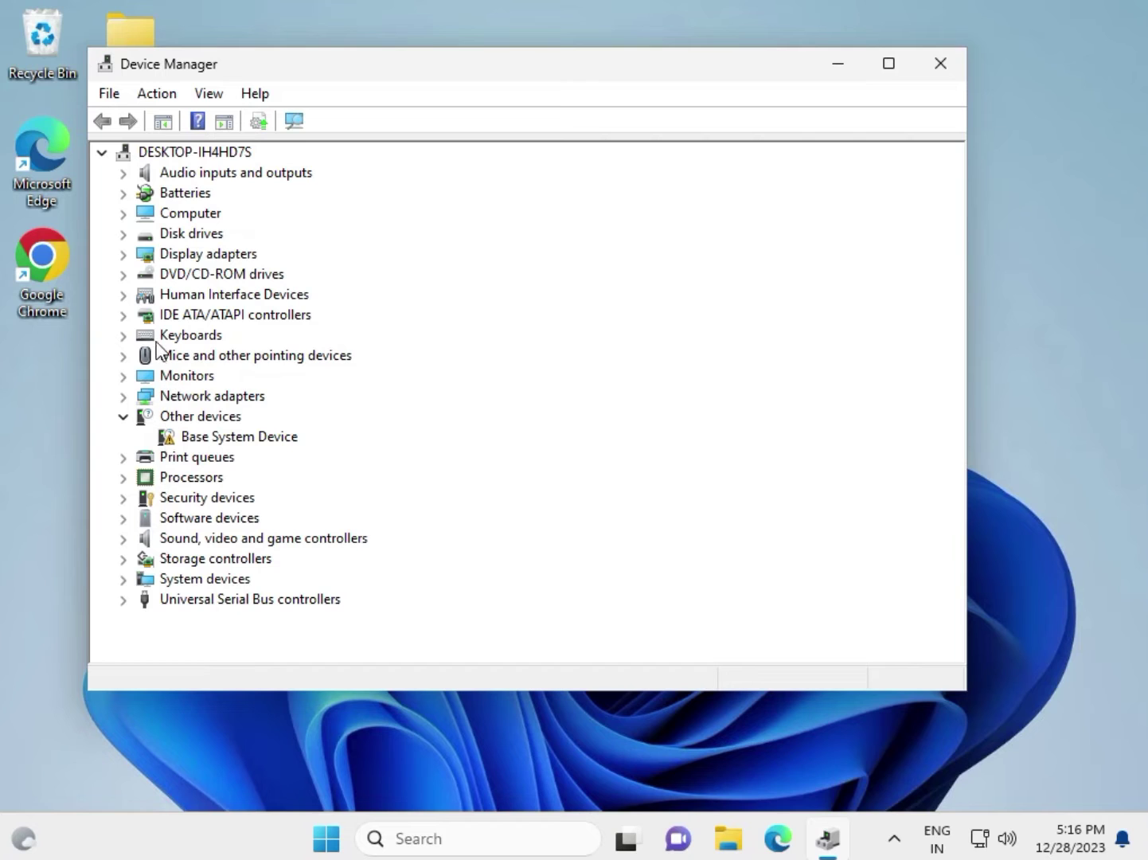
click(125, 335)
click(209, 352)
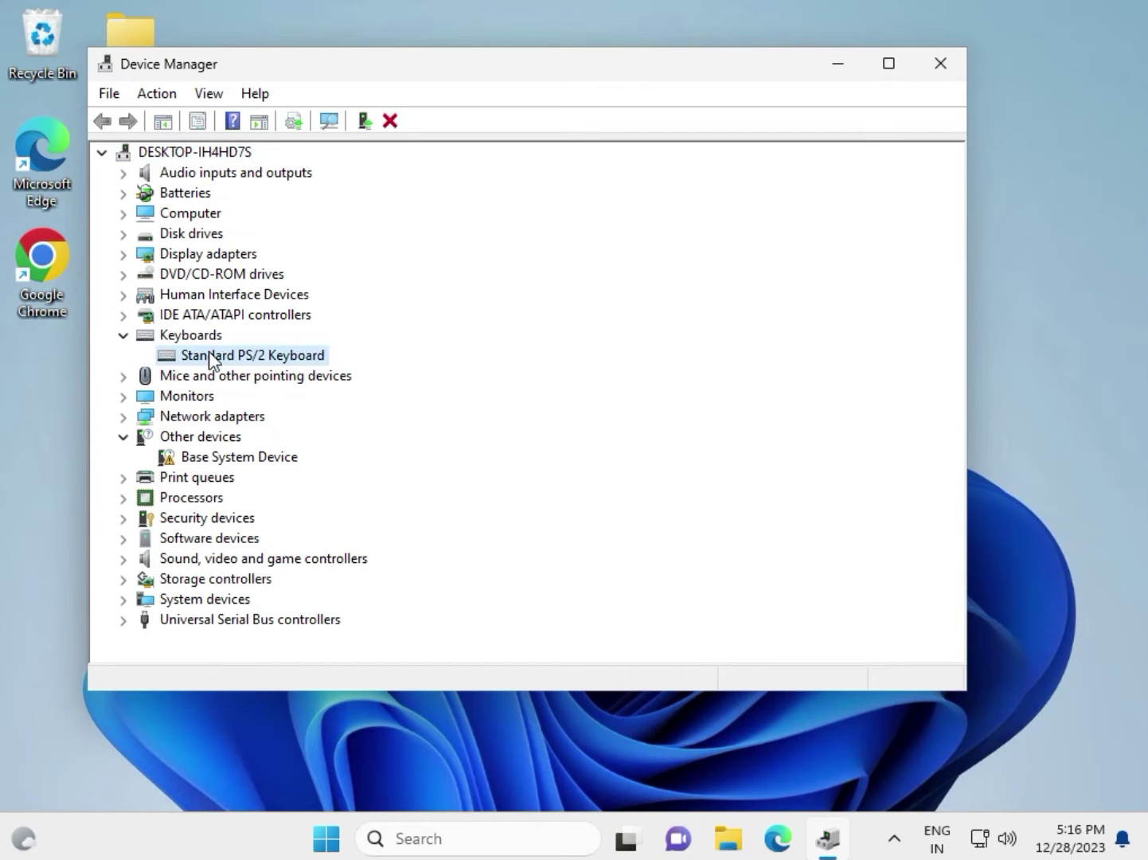
right_click(209, 352)
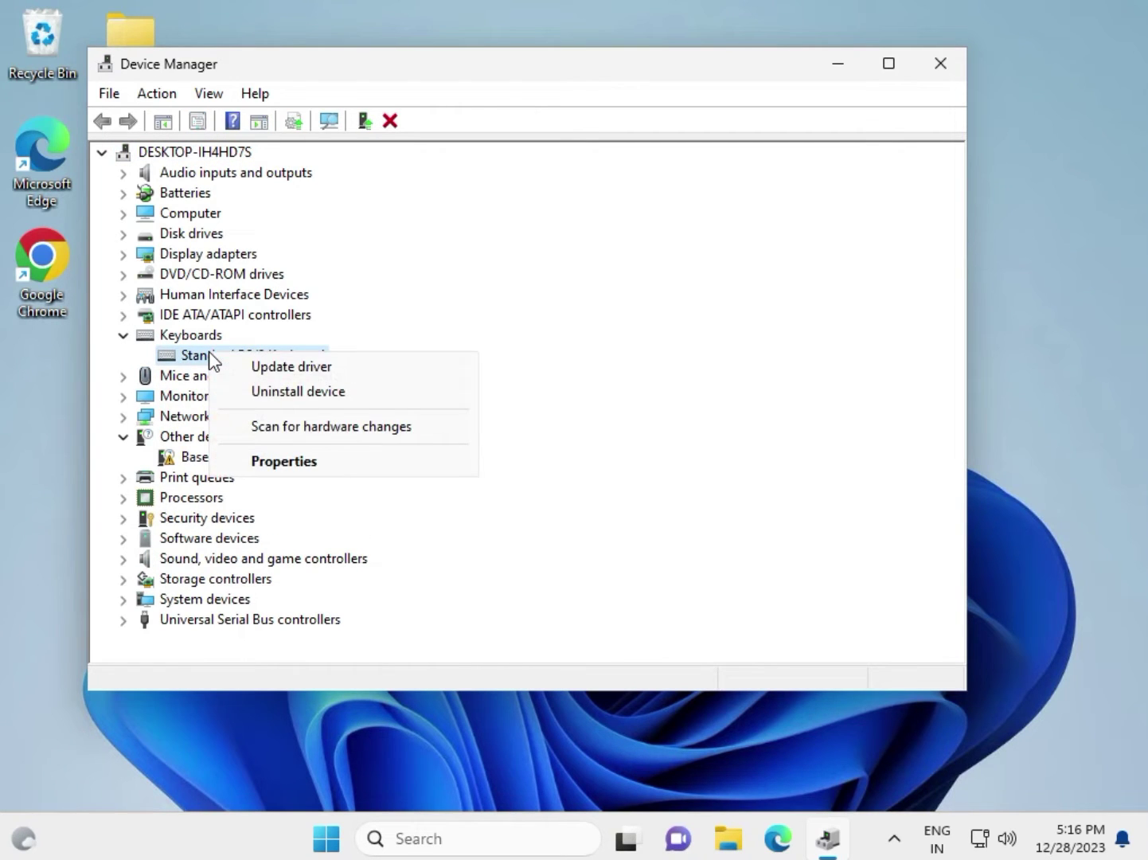
click(281, 366)
click(287, 380)
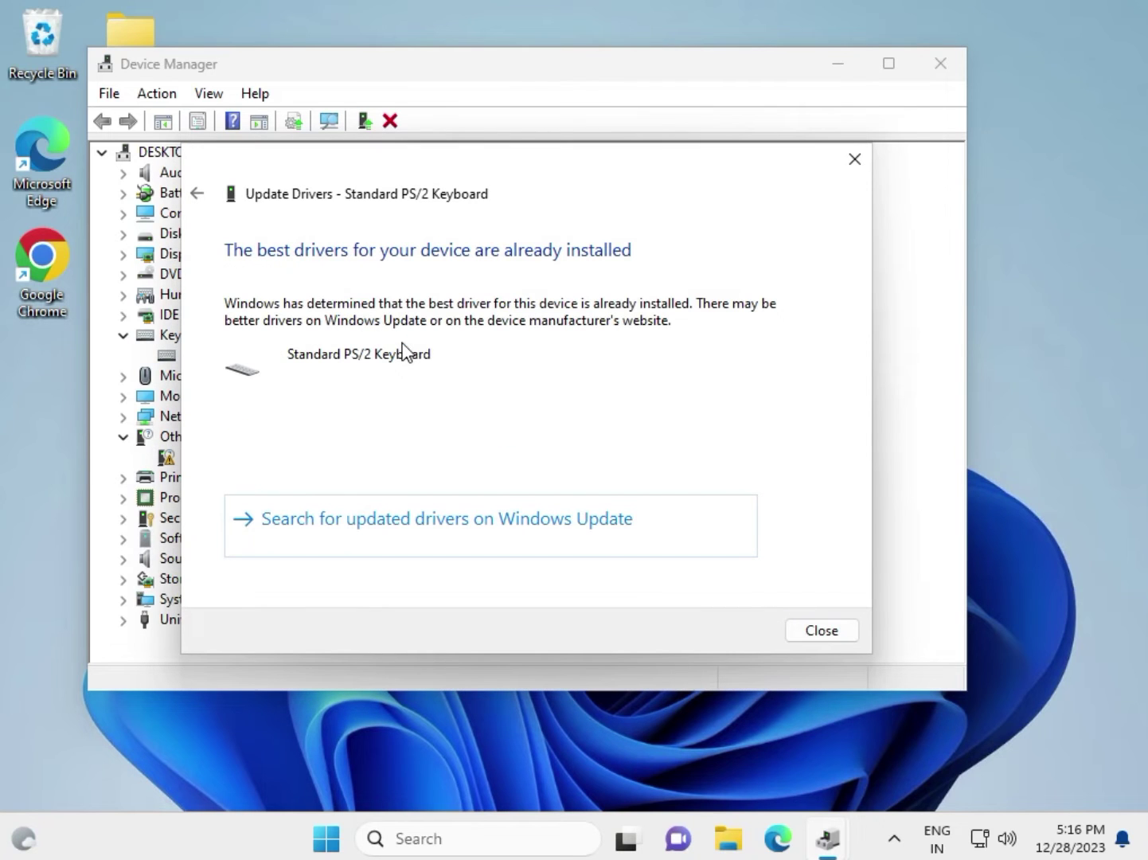
click(820, 634)
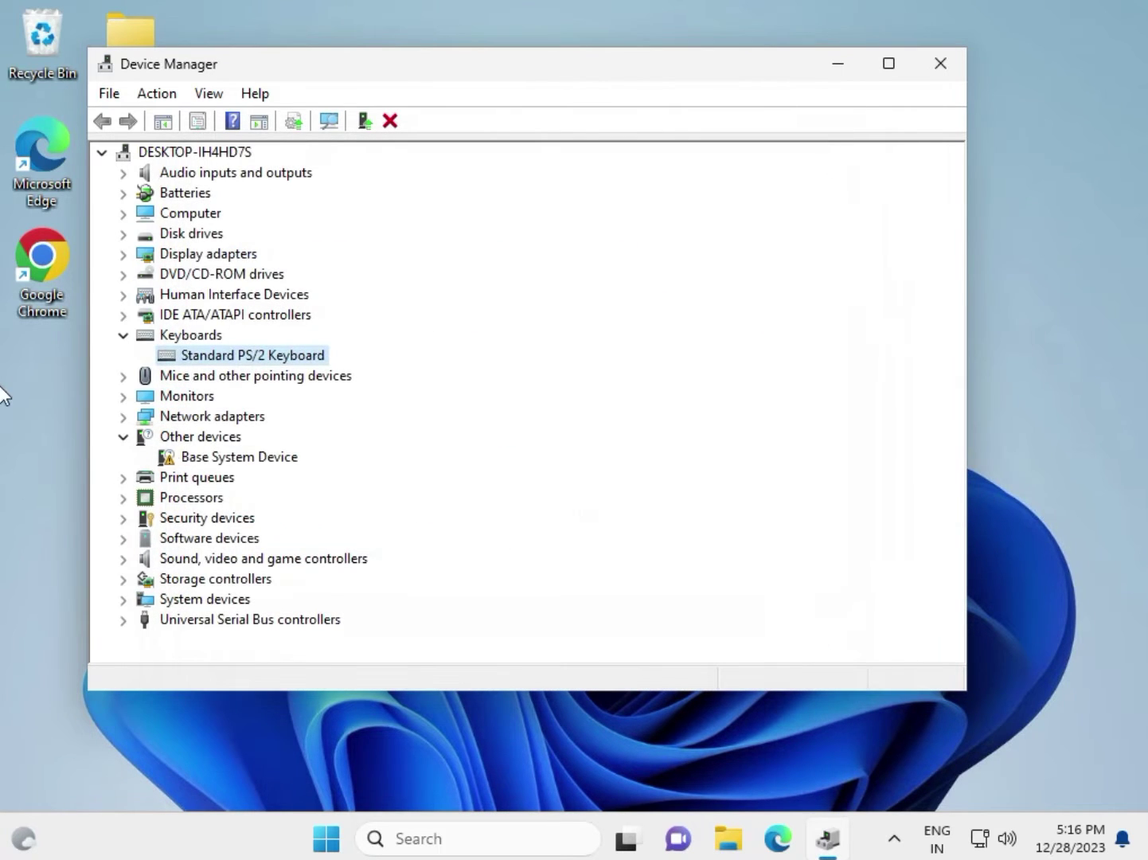
Step: Rescan for hardware changes on the keyboard device, then leave Device Manager
right_click(231, 358)
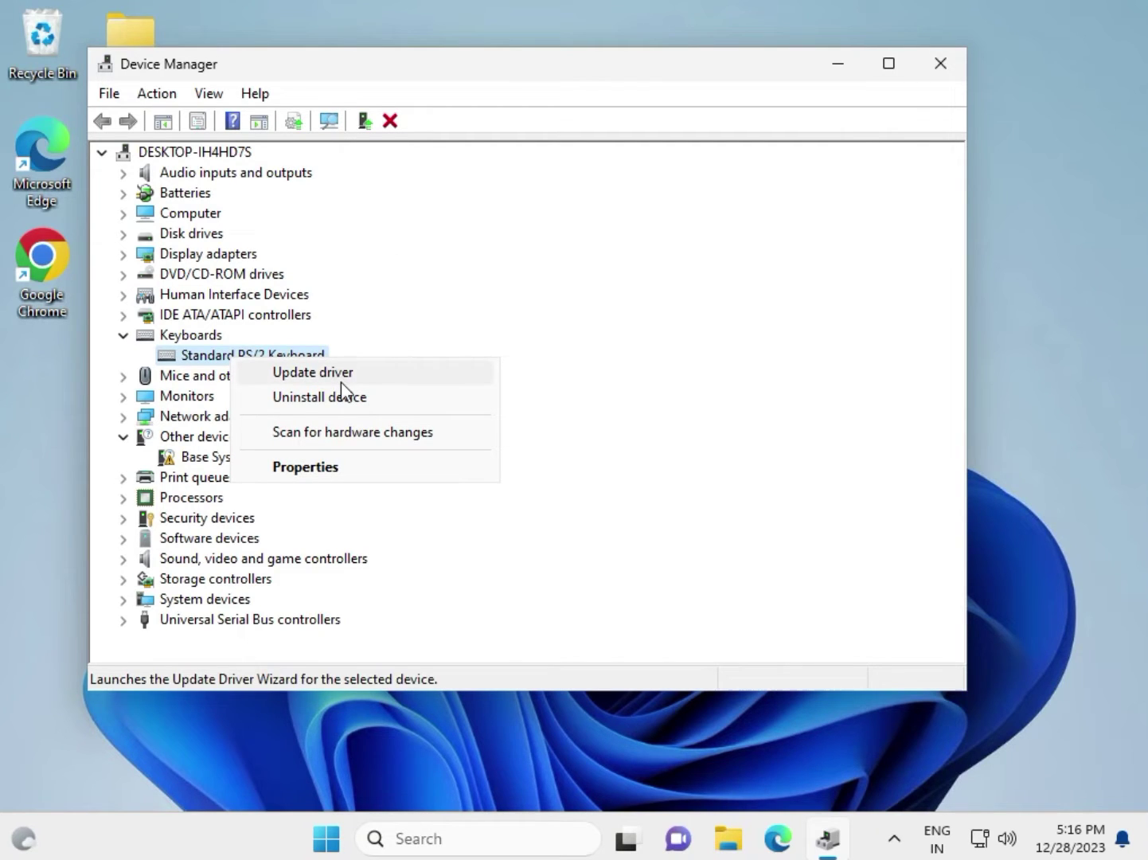
click(350, 432)
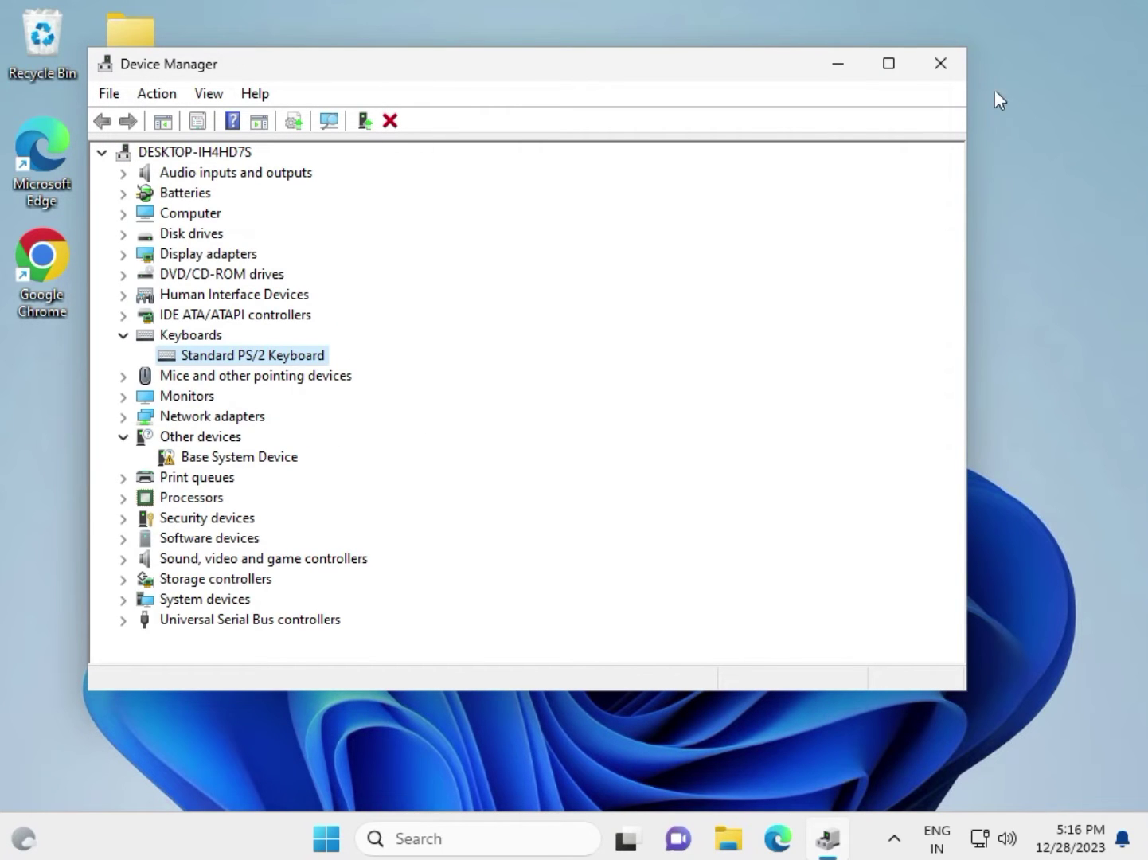
click(942, 64)
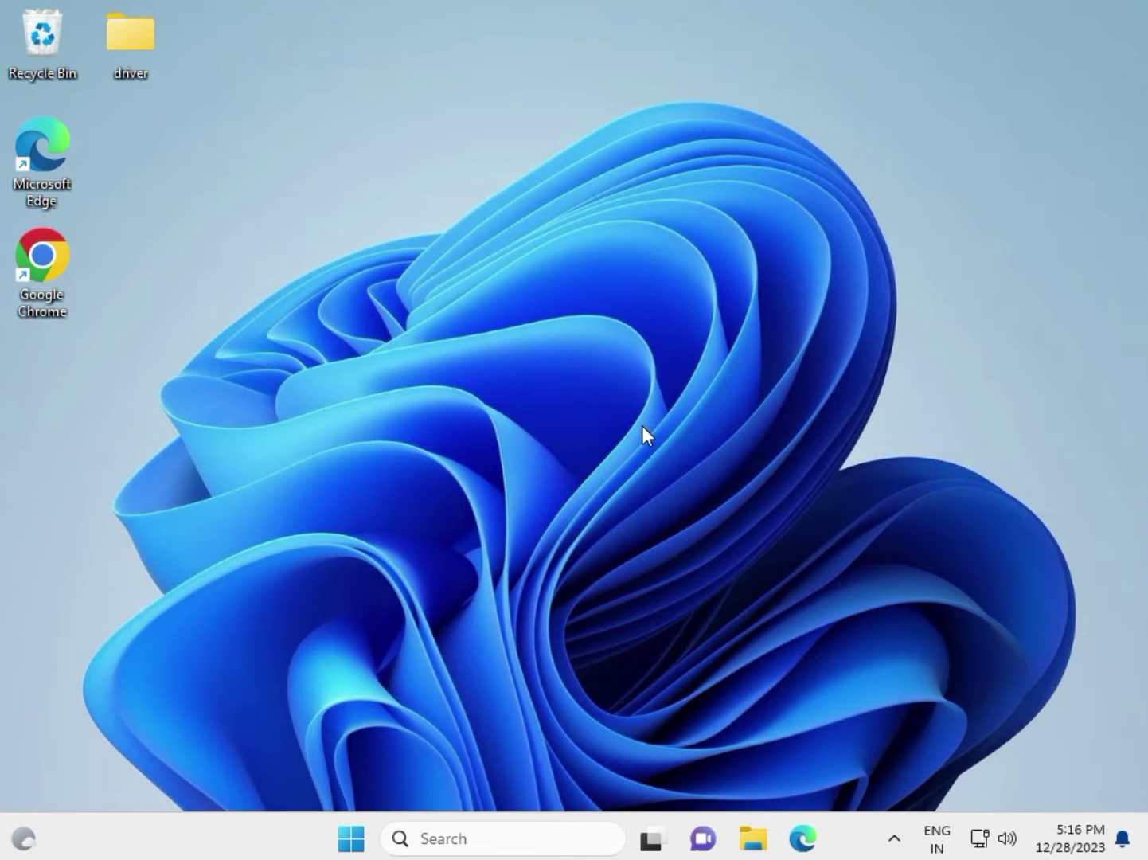
Step: In Settings > Accessibility > Keyboard, switch Sticky keys On and close Settings
click(352, 842)
click(843, 242)
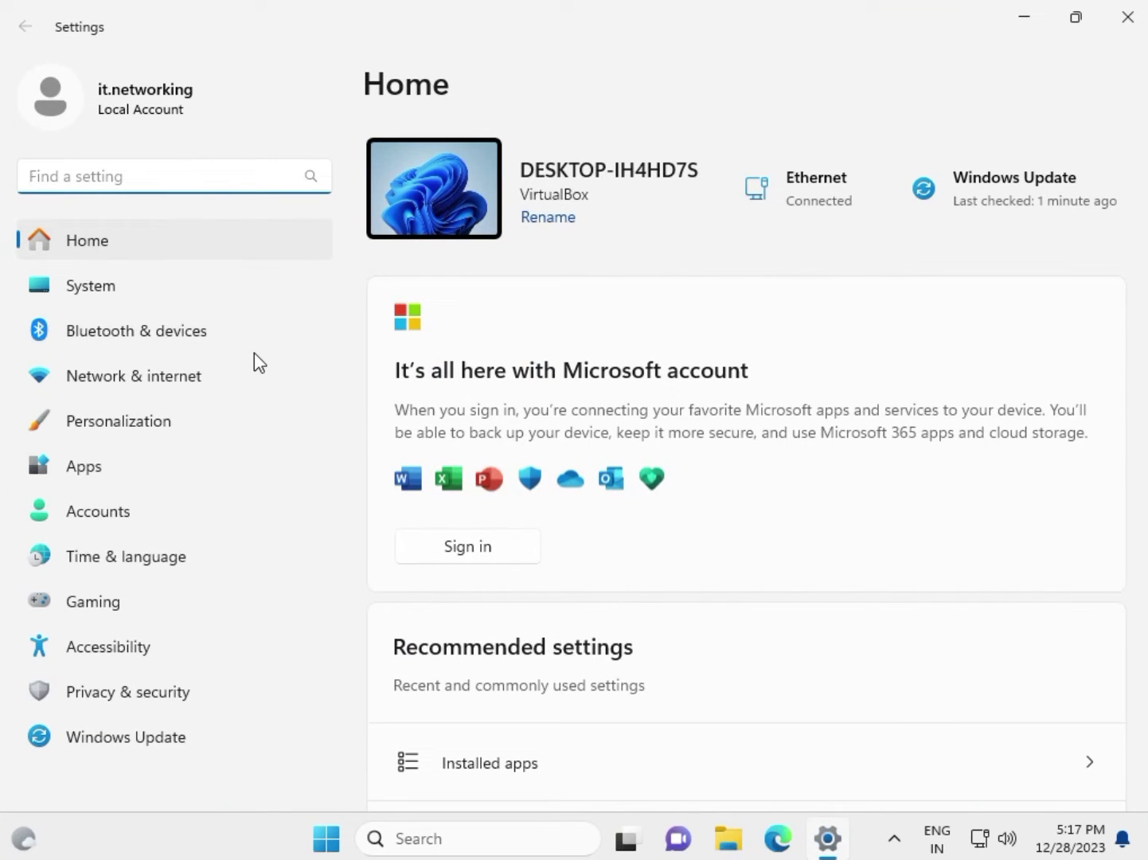
click(124, 655)
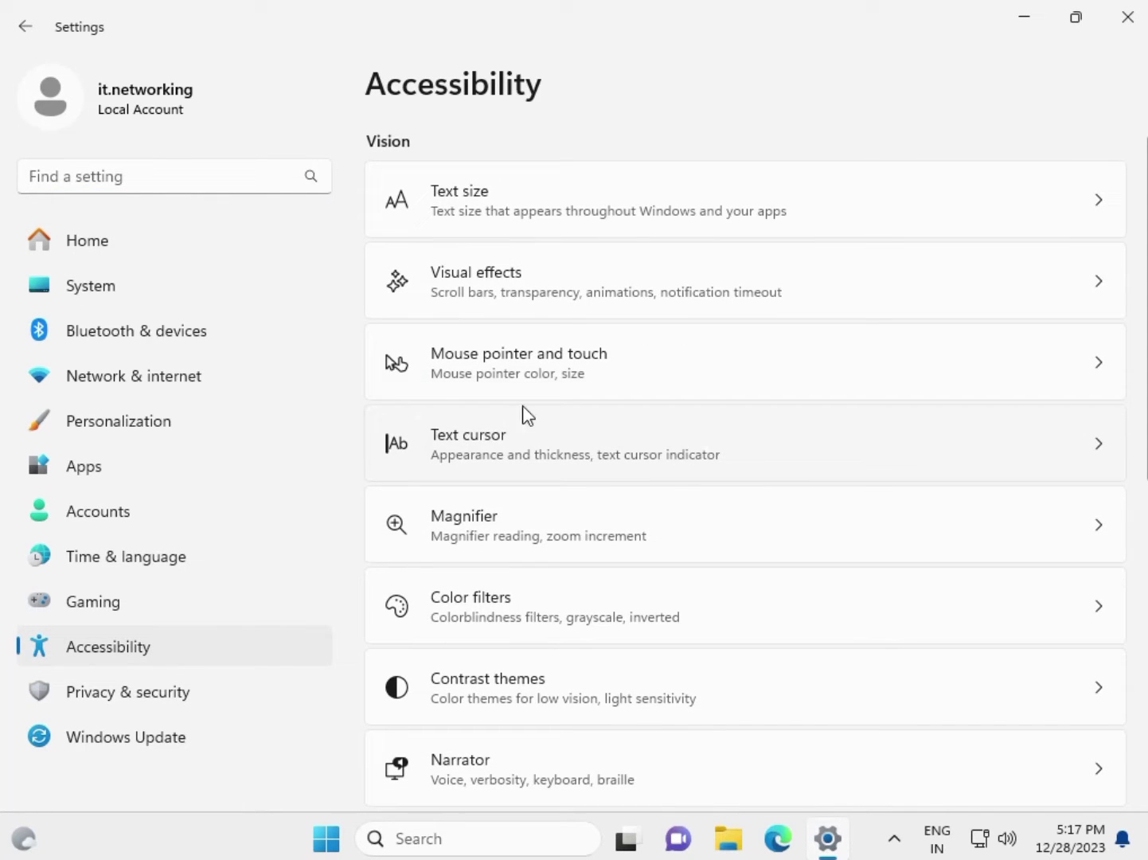
scroll(544, 503, down, 2)
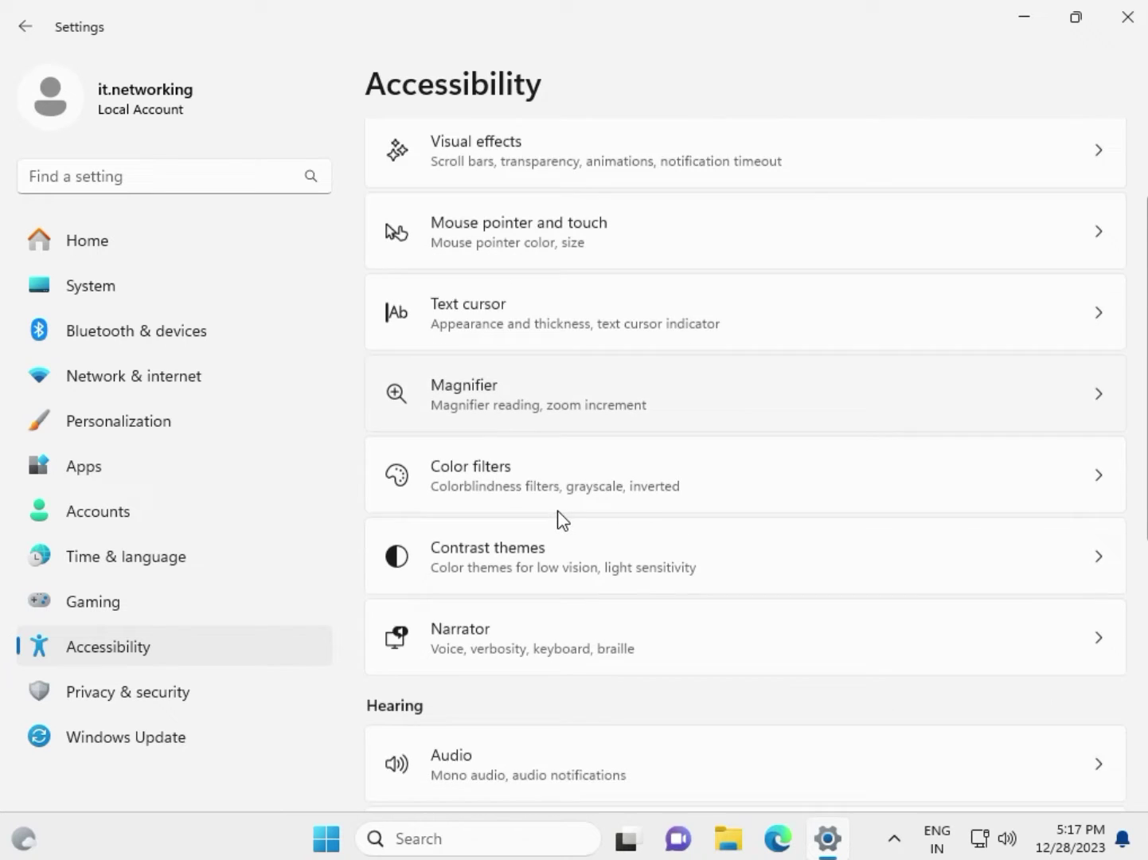
scroll(557, 518, down, 2)
scroll(556, 517, down, 1)
scroll(556, 518, down, 2)
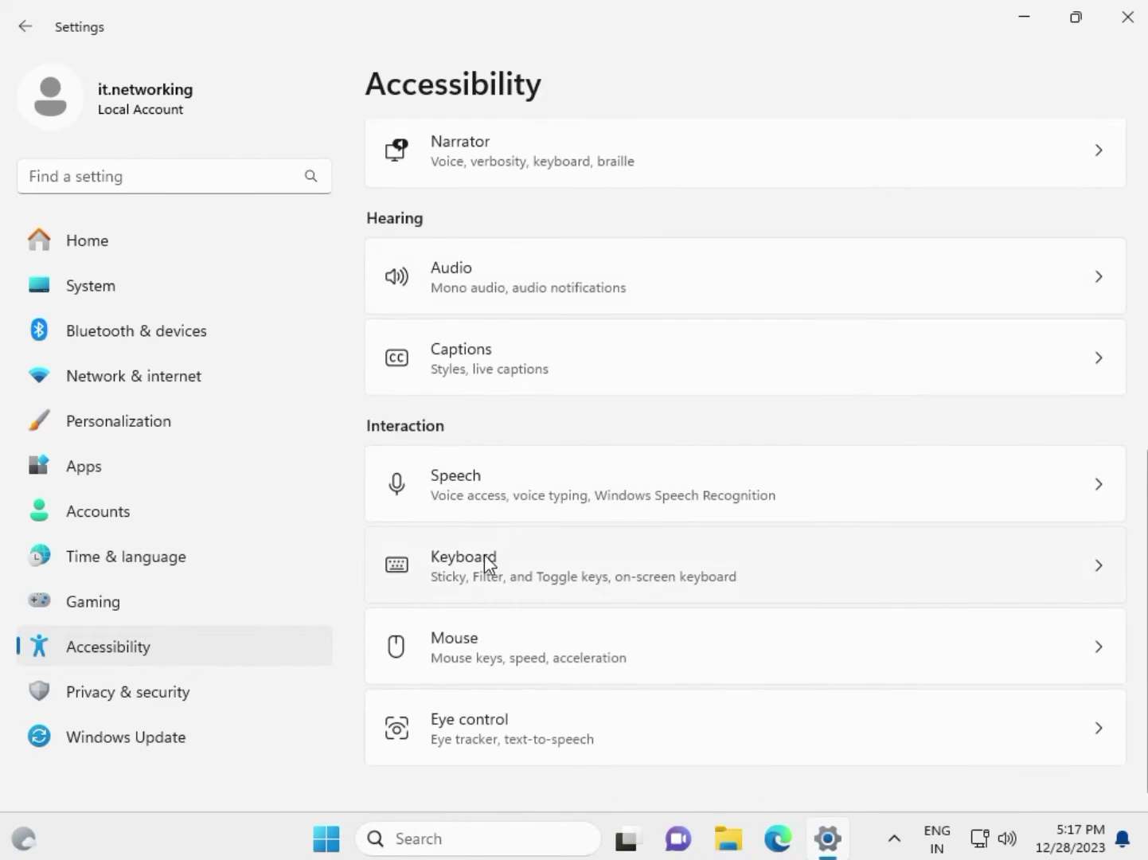
click(489, 578)
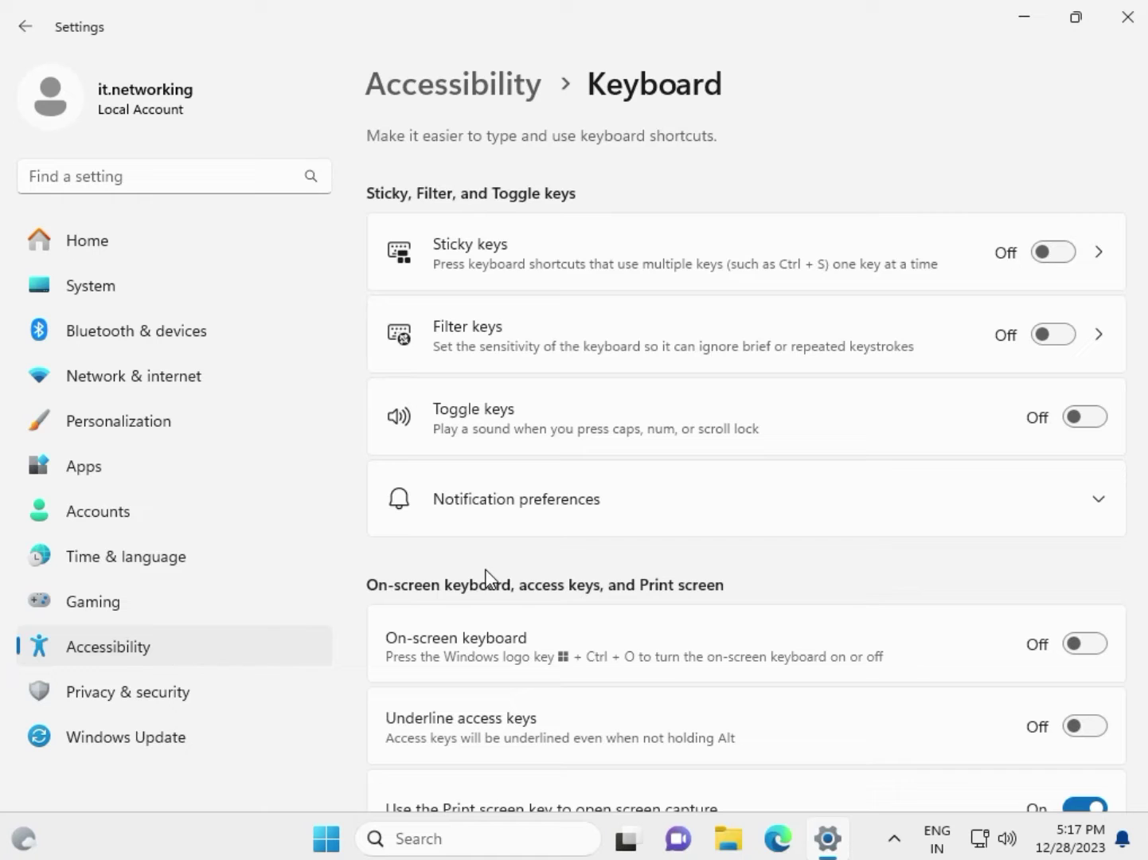
click(1050, 256)
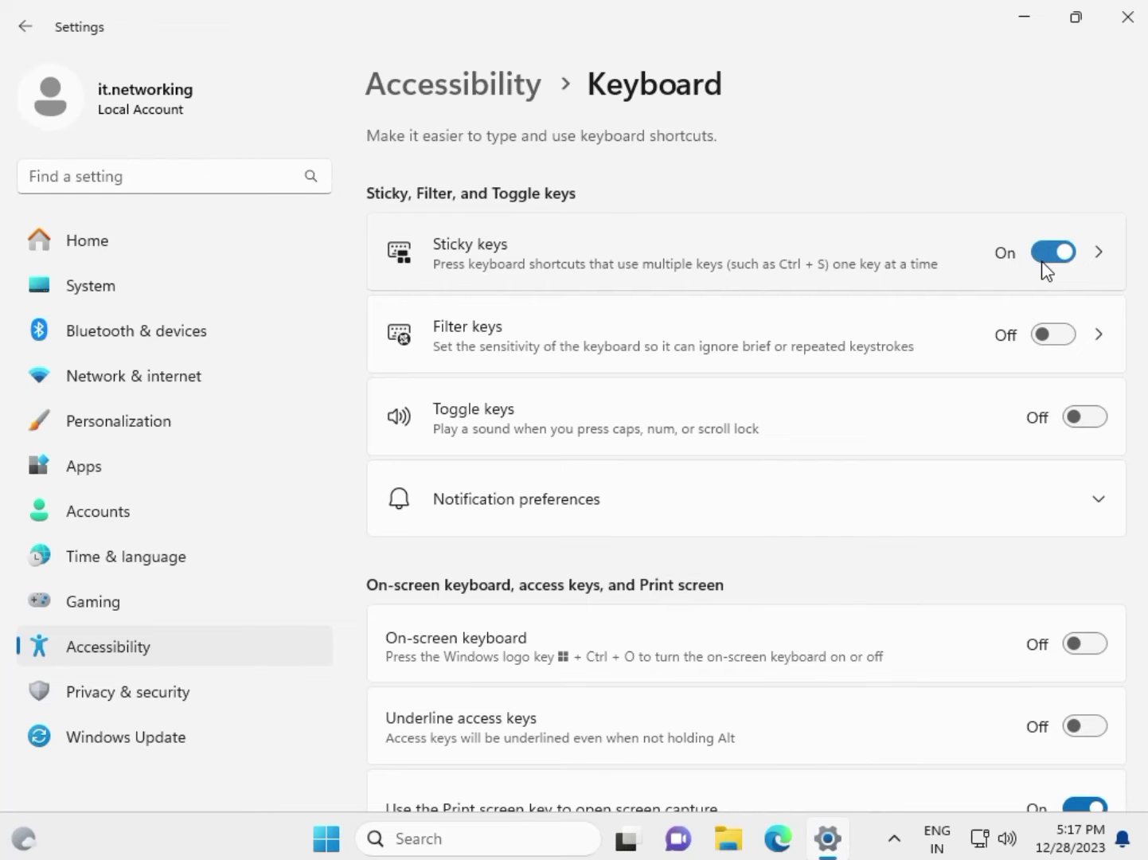
click(1138, 45)
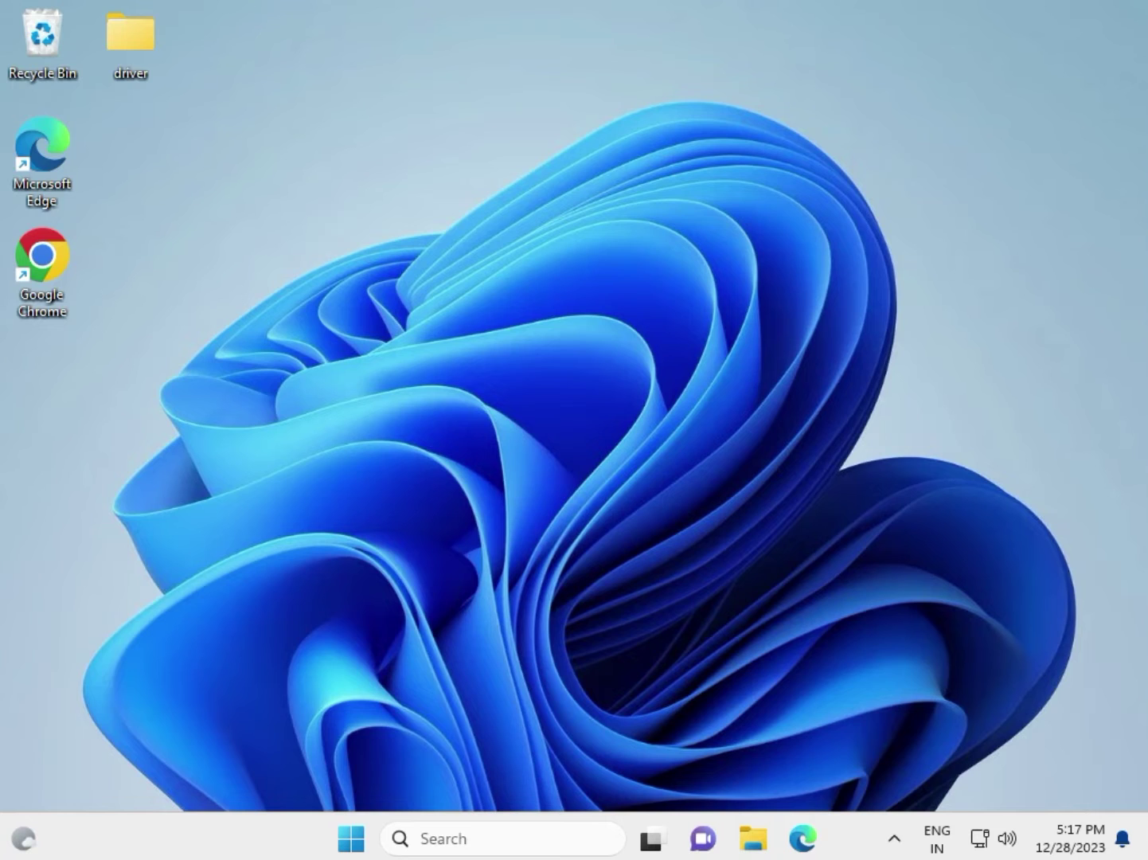
Step: Search Start for services and launch Services as administrator
key(super+w)
click(364, 840)
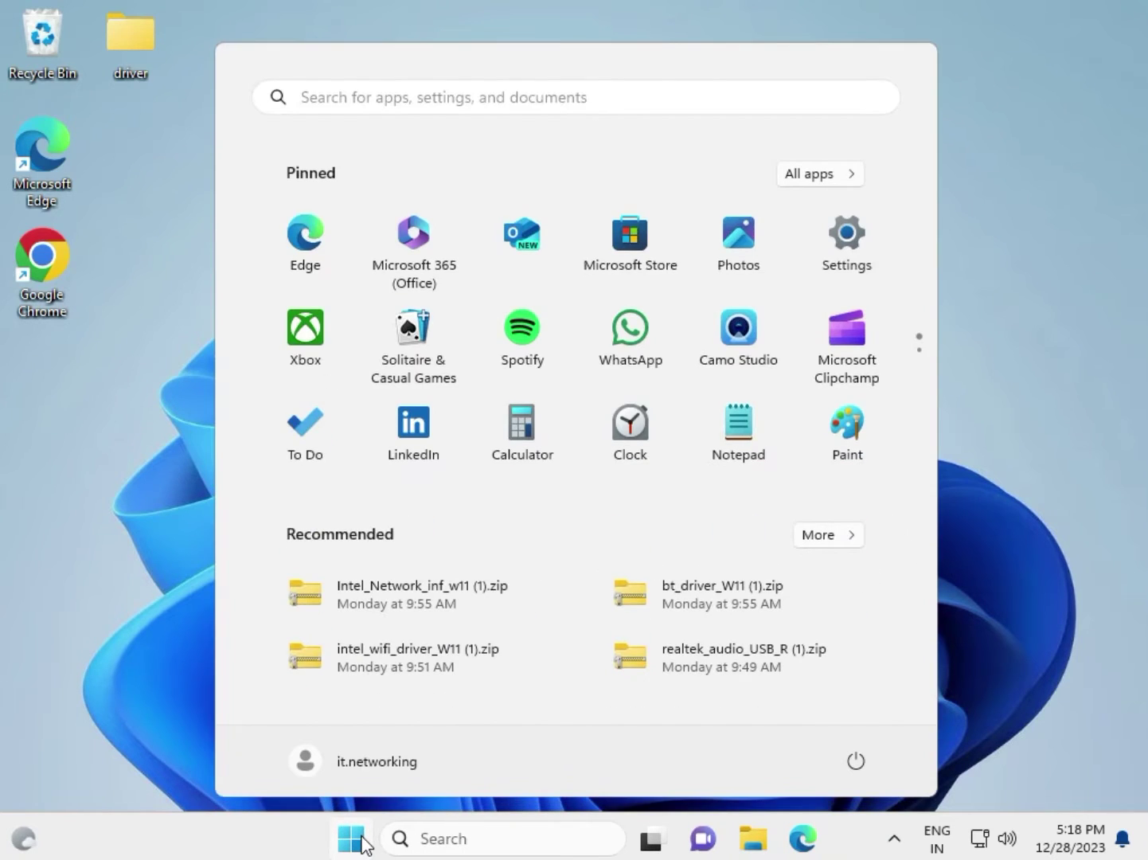
text(serv)
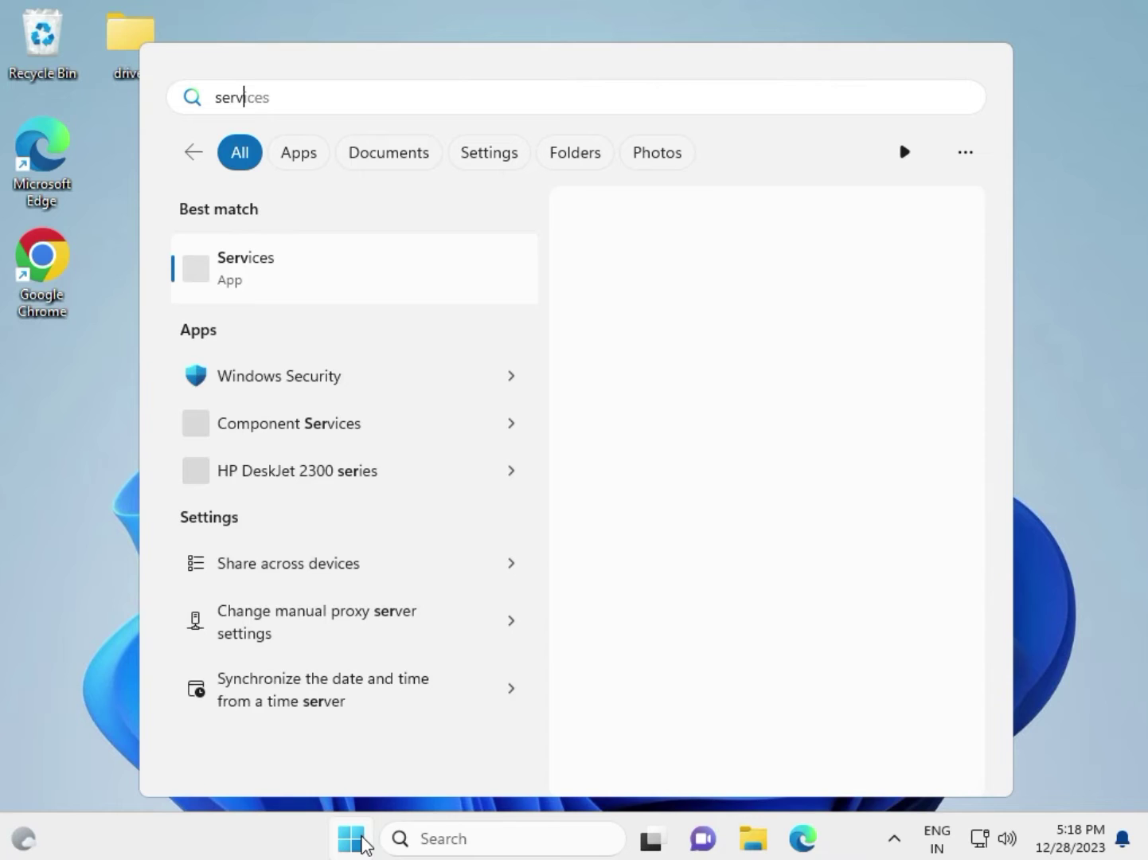
text(ices)
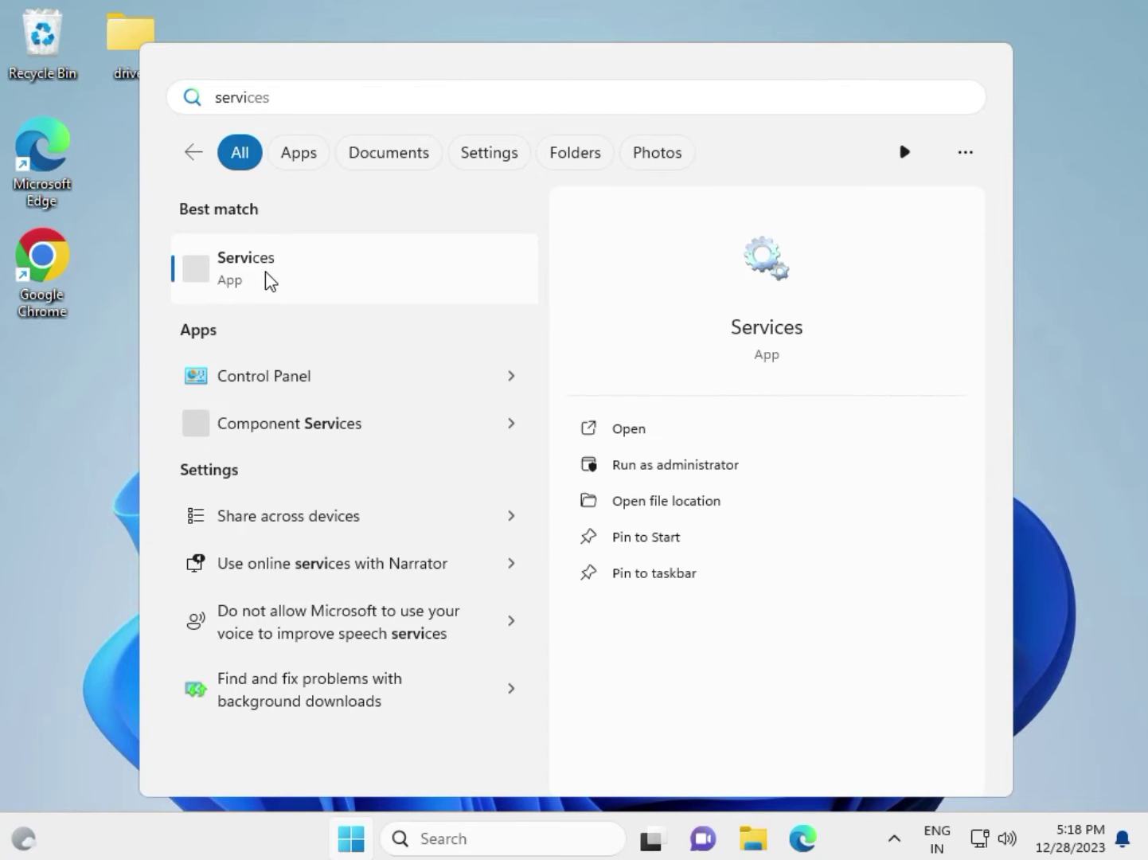
click(626, 464)
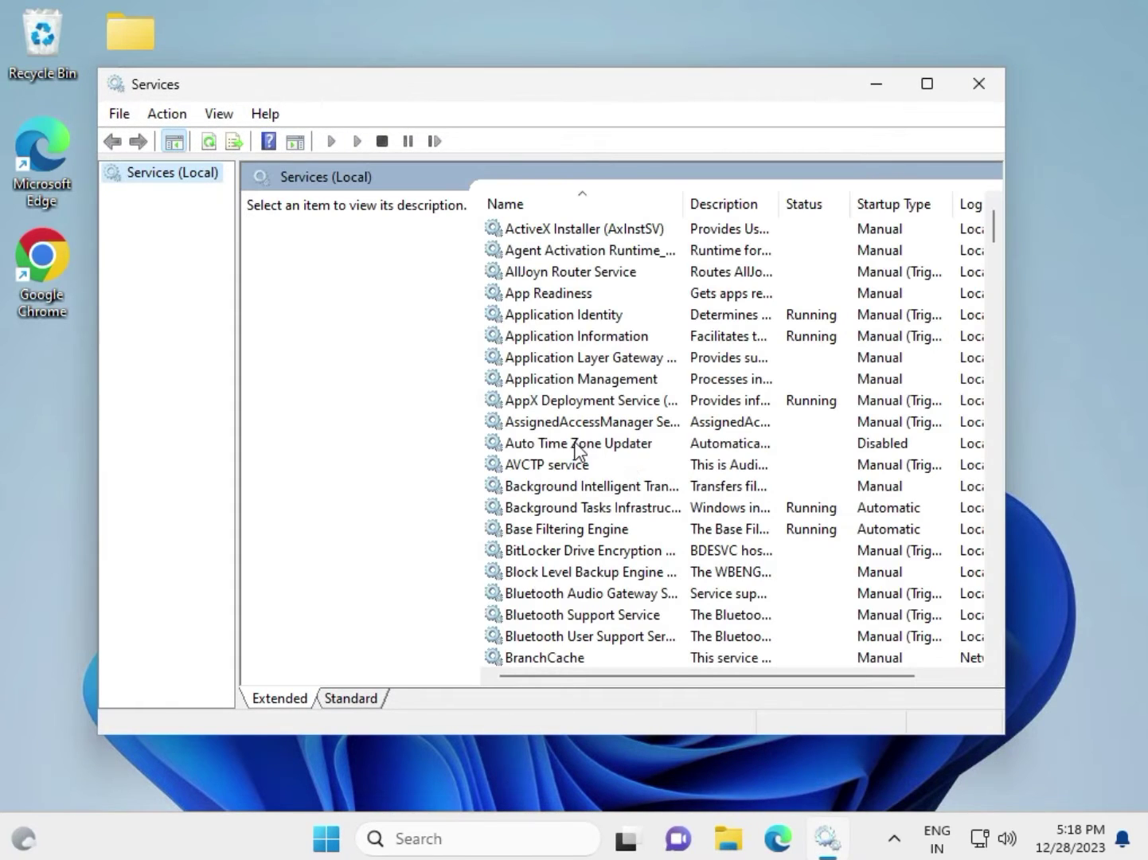
Step: Locate Human Interface Device Service in the list and start it
click(566, 444)
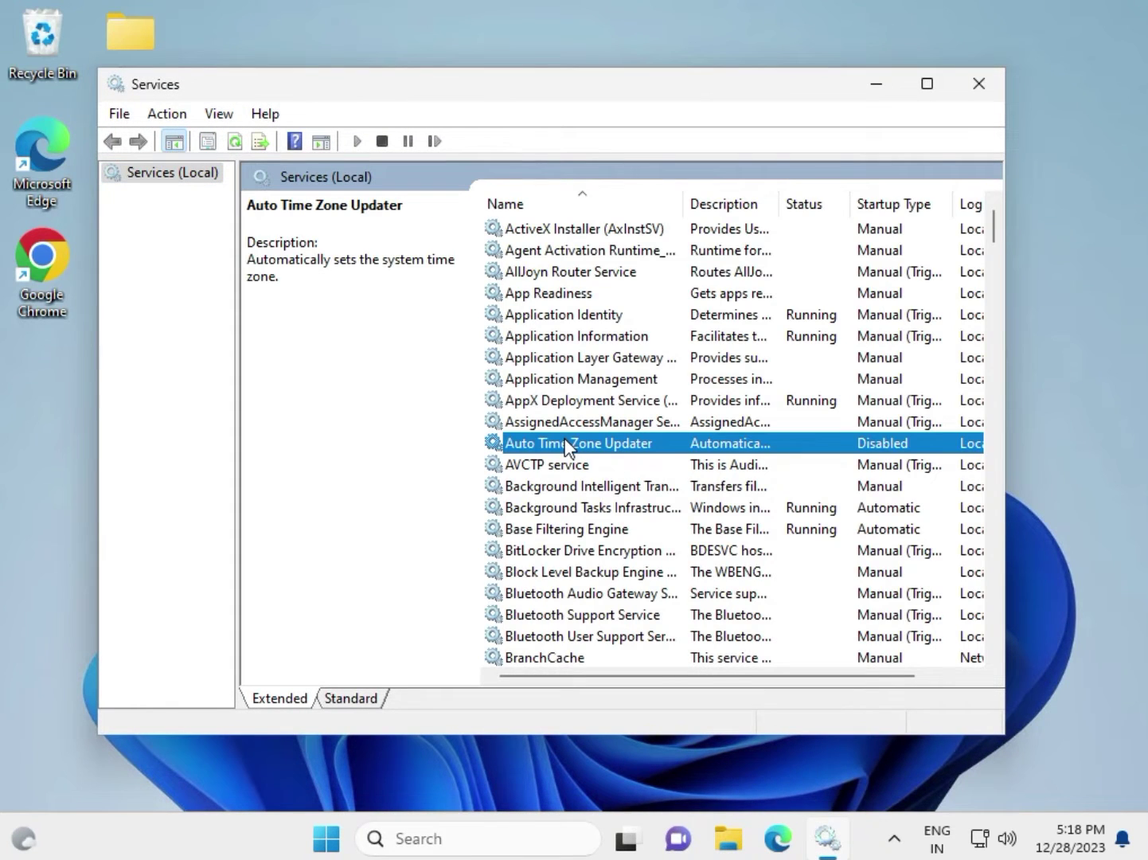
key(h)
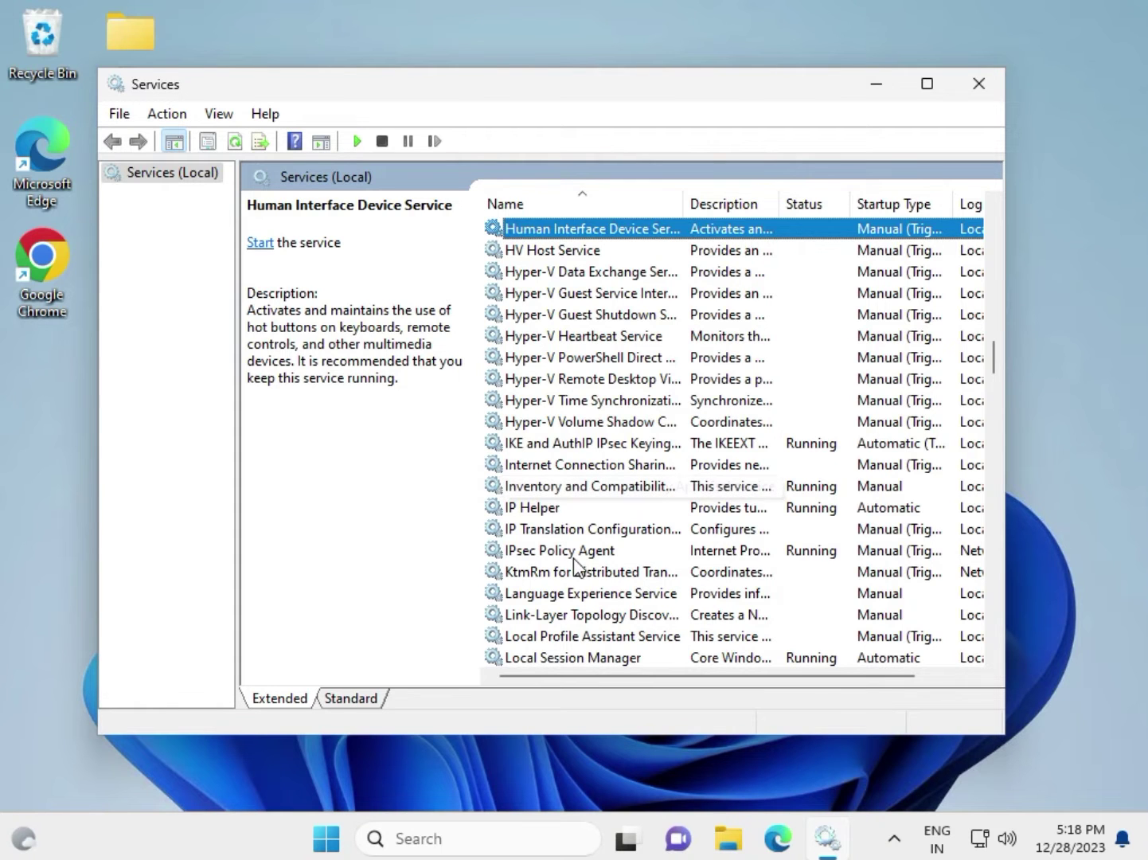
scroll(576, 524, down, 2)
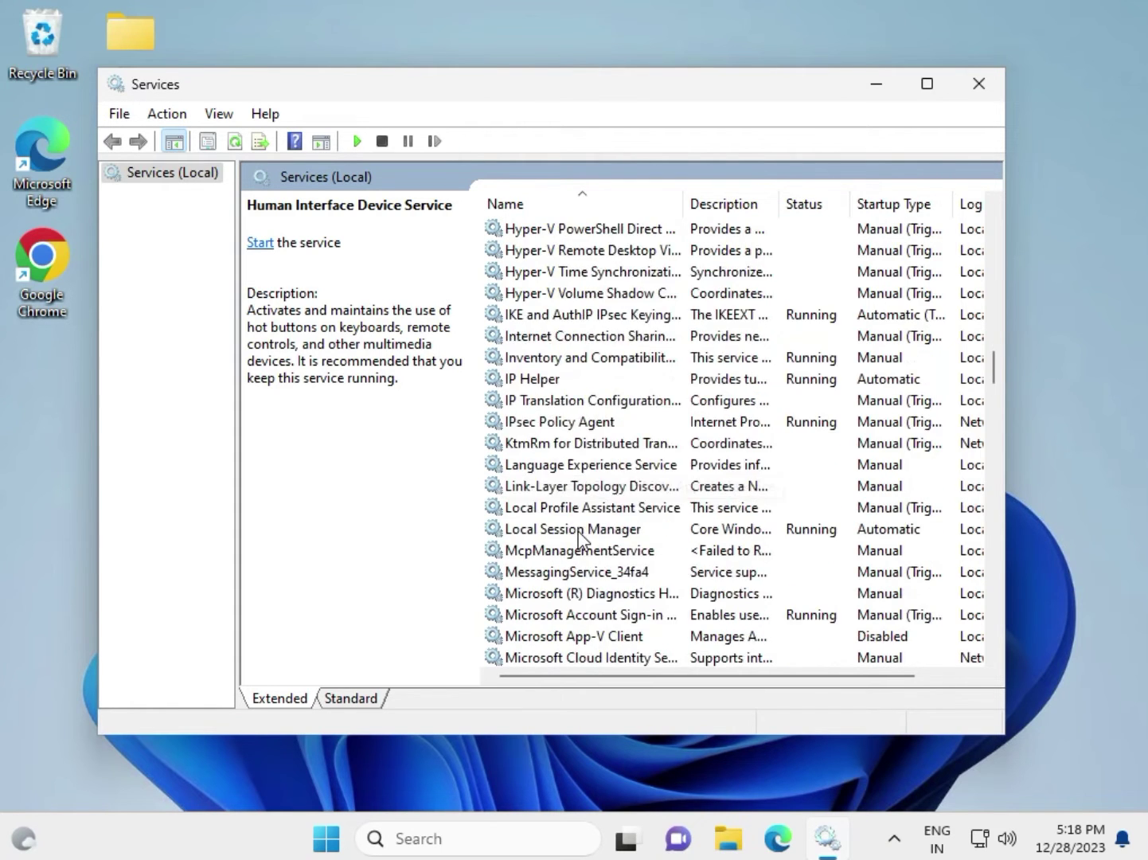
scroll(579, 538, down, 2)
scroll(580, 539, up, 5)
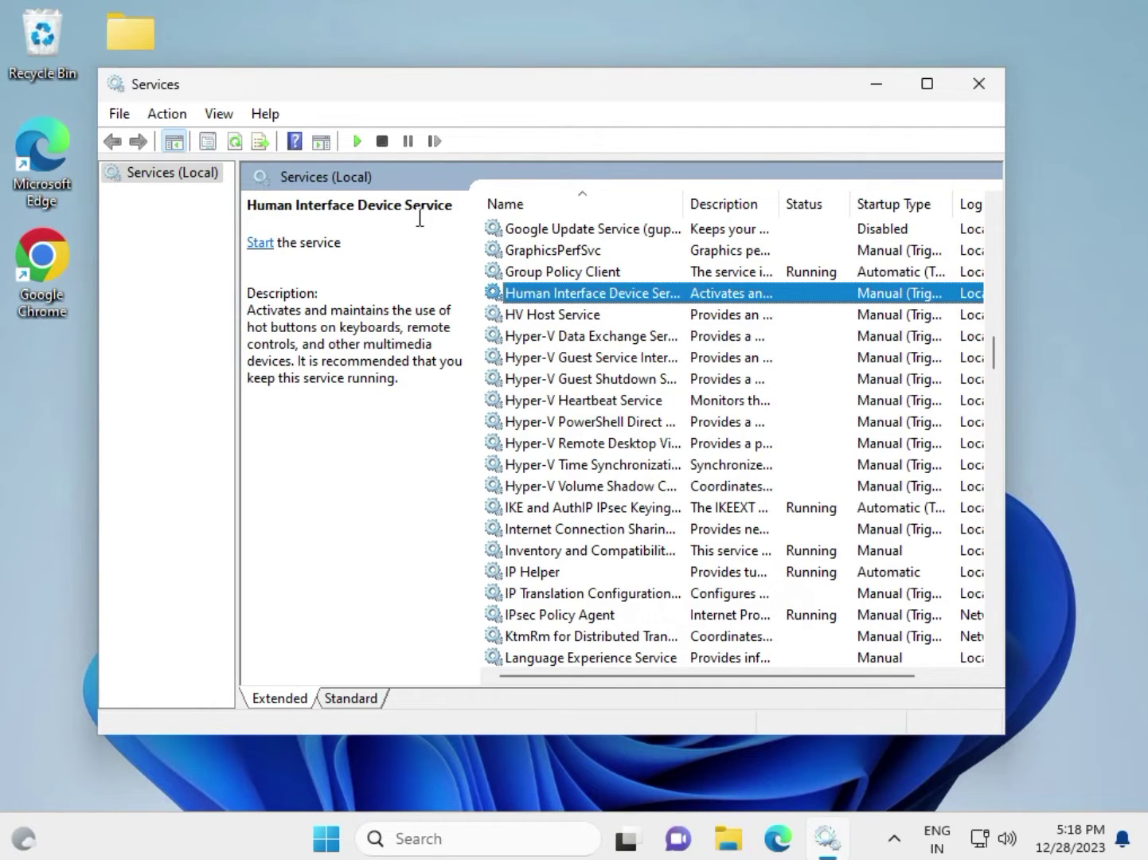
click(255, 245)
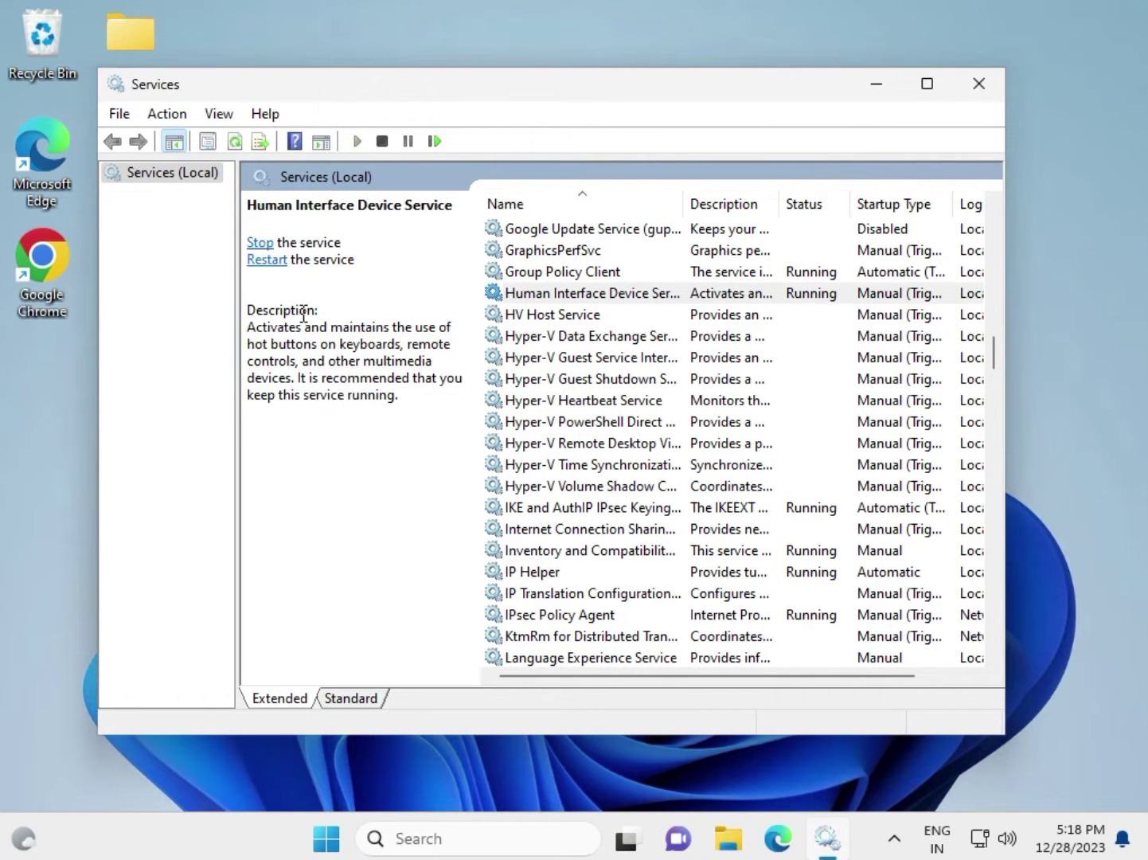
Step: Set Human Interface Device Service startup type to Automatic, apply, and restart it
double_click(568, 296)
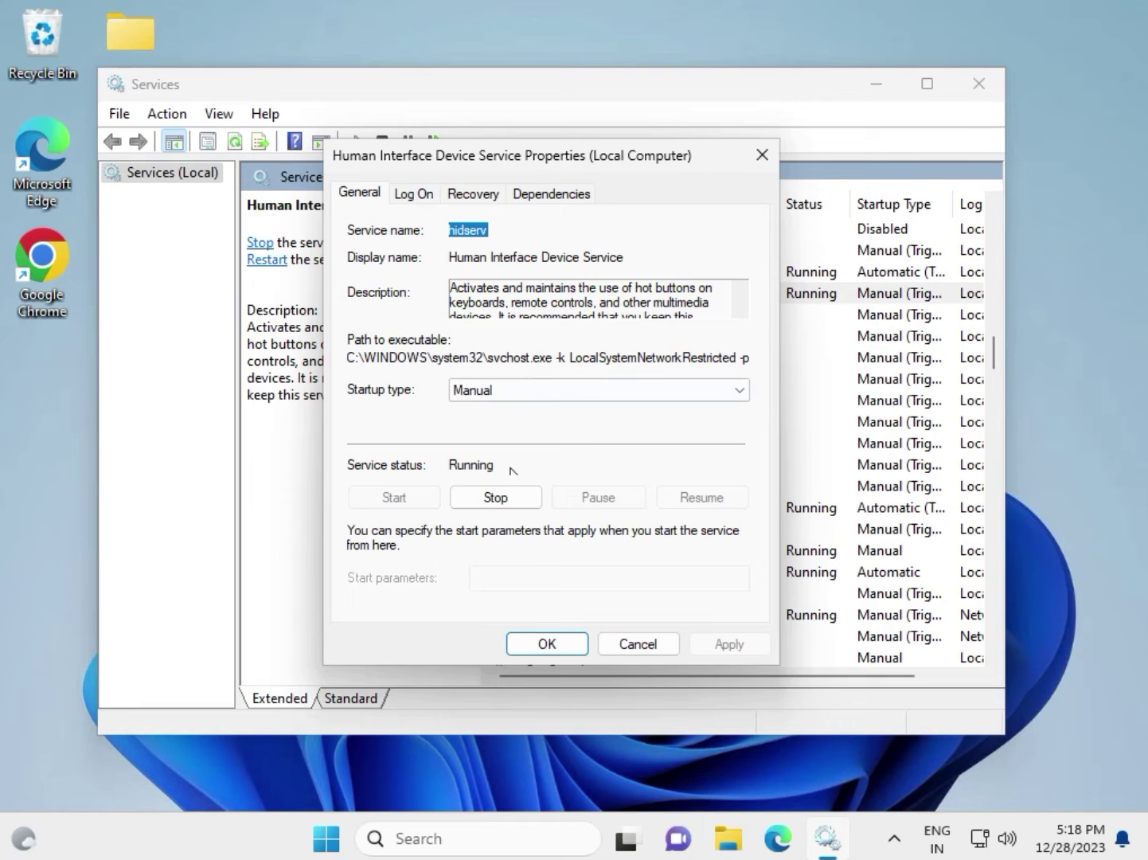
click(521, 395)
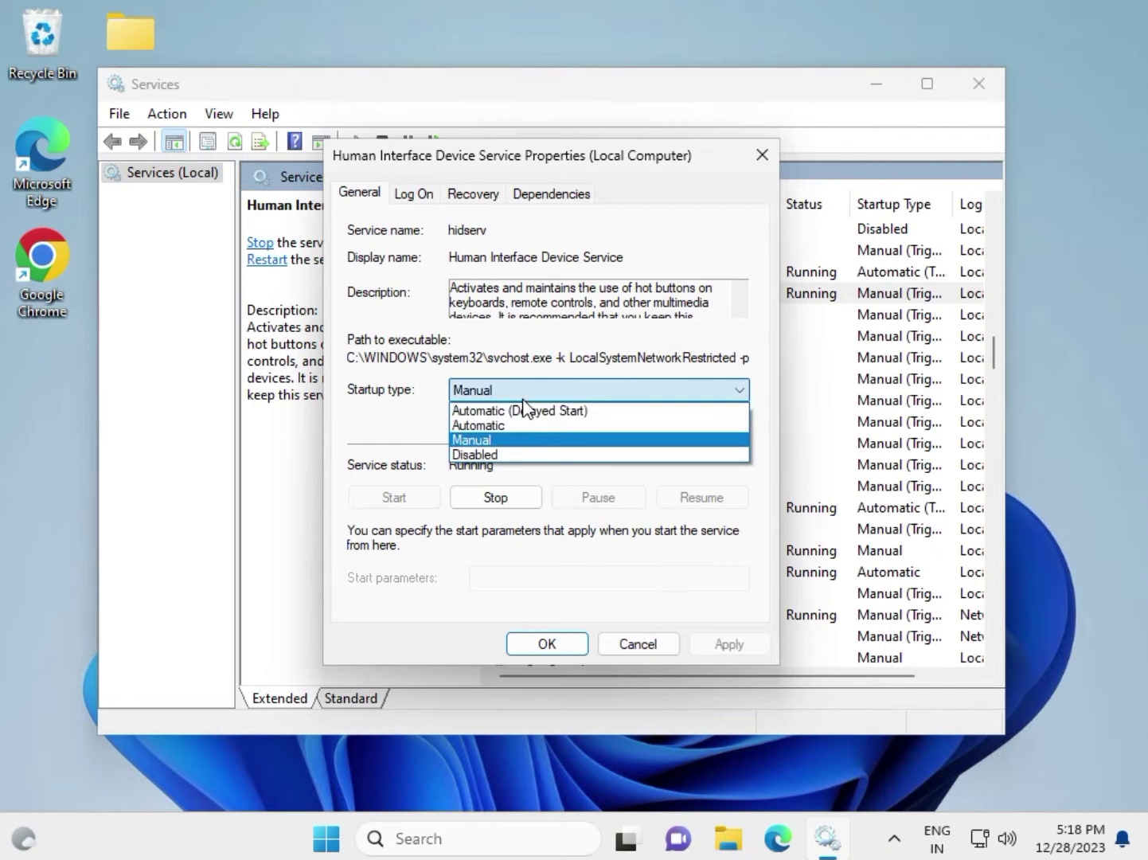
click(512, 424)
click(713, 650)
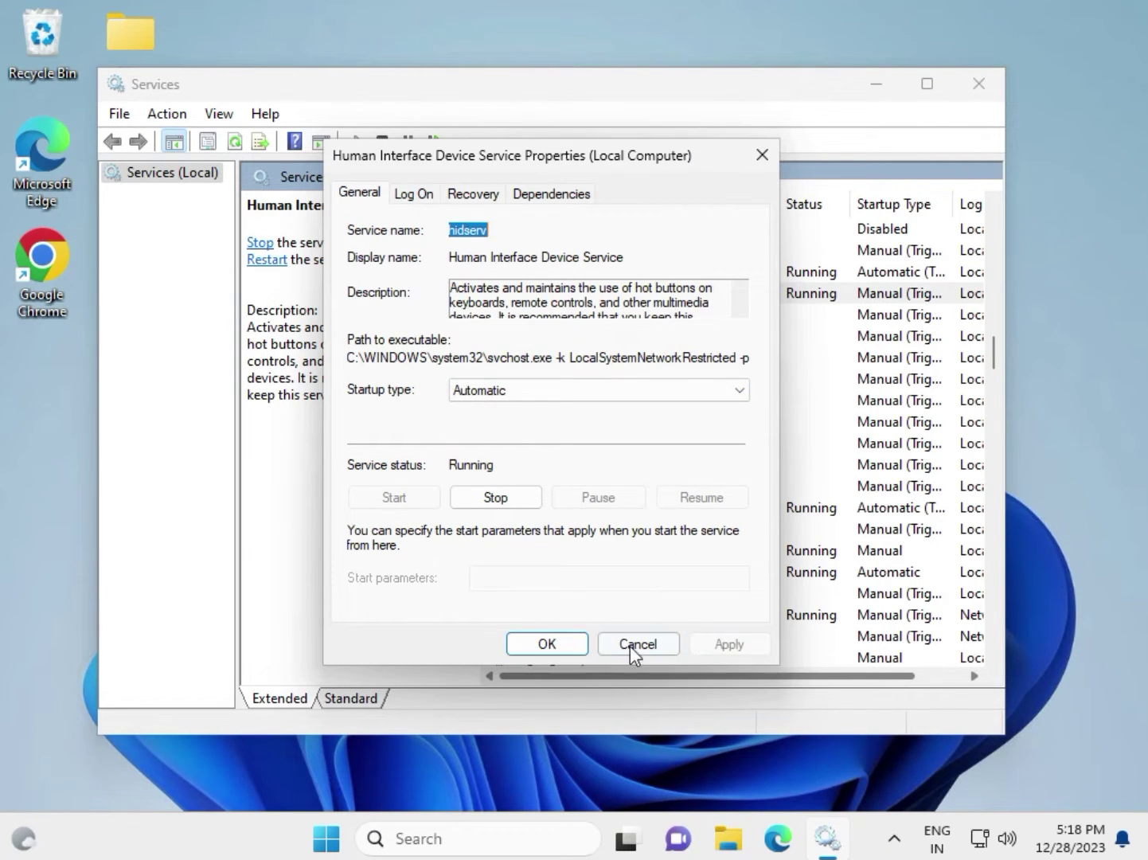
click(560, 644)
click(262, 261)
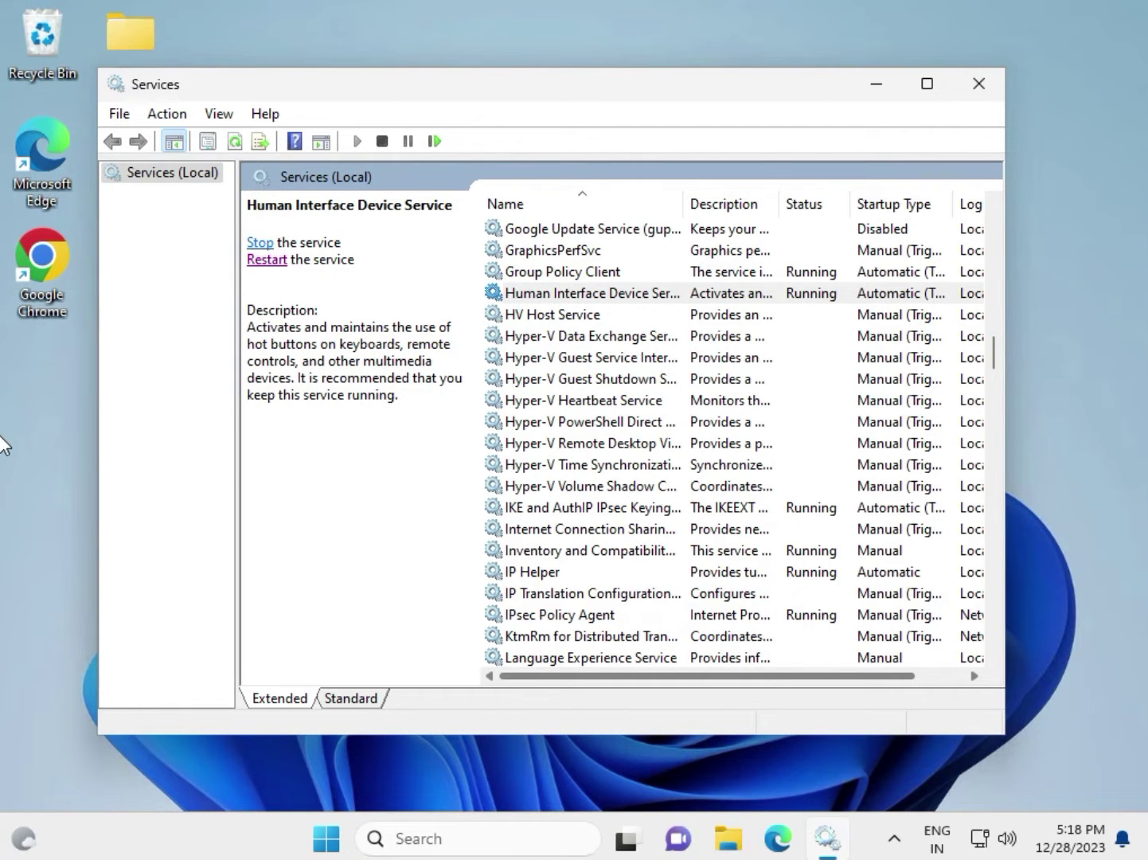
Step: Close Services, search Start for cmd and run Command Prompt as administrator, approving UAC
click(979, 83)
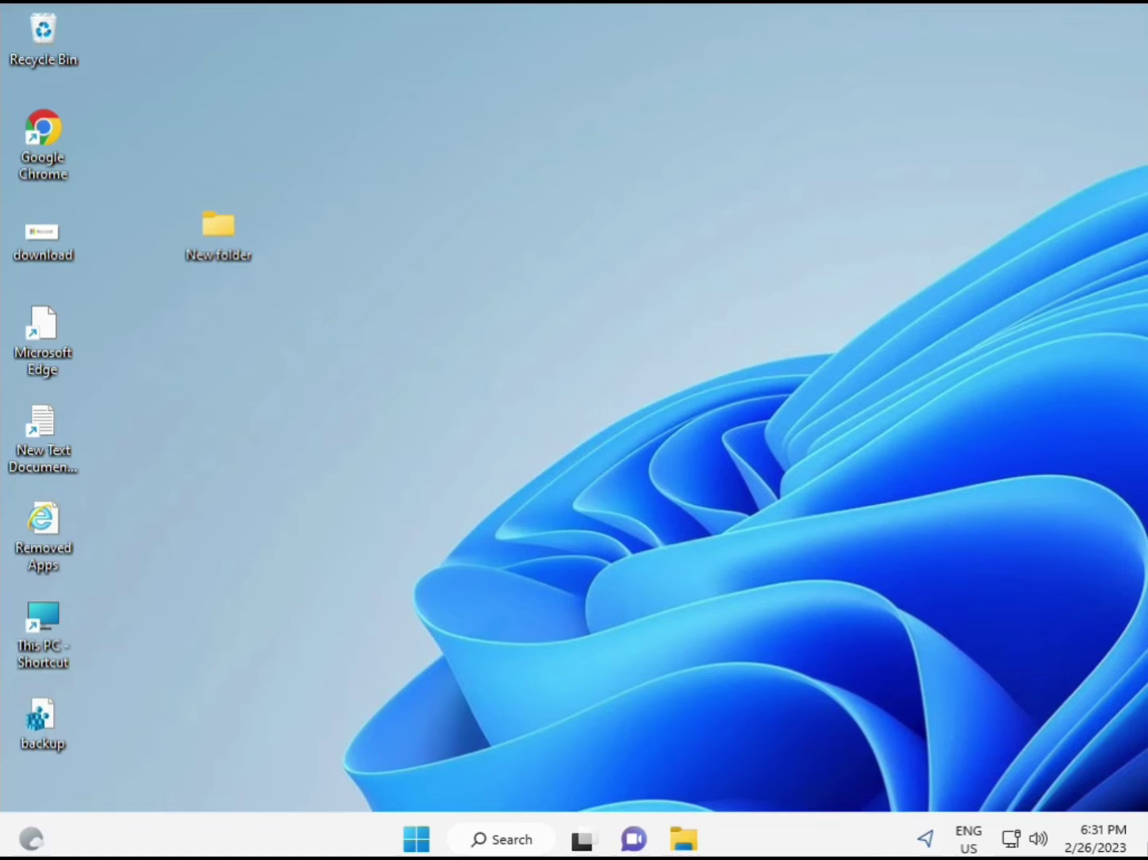
click(415, 840)
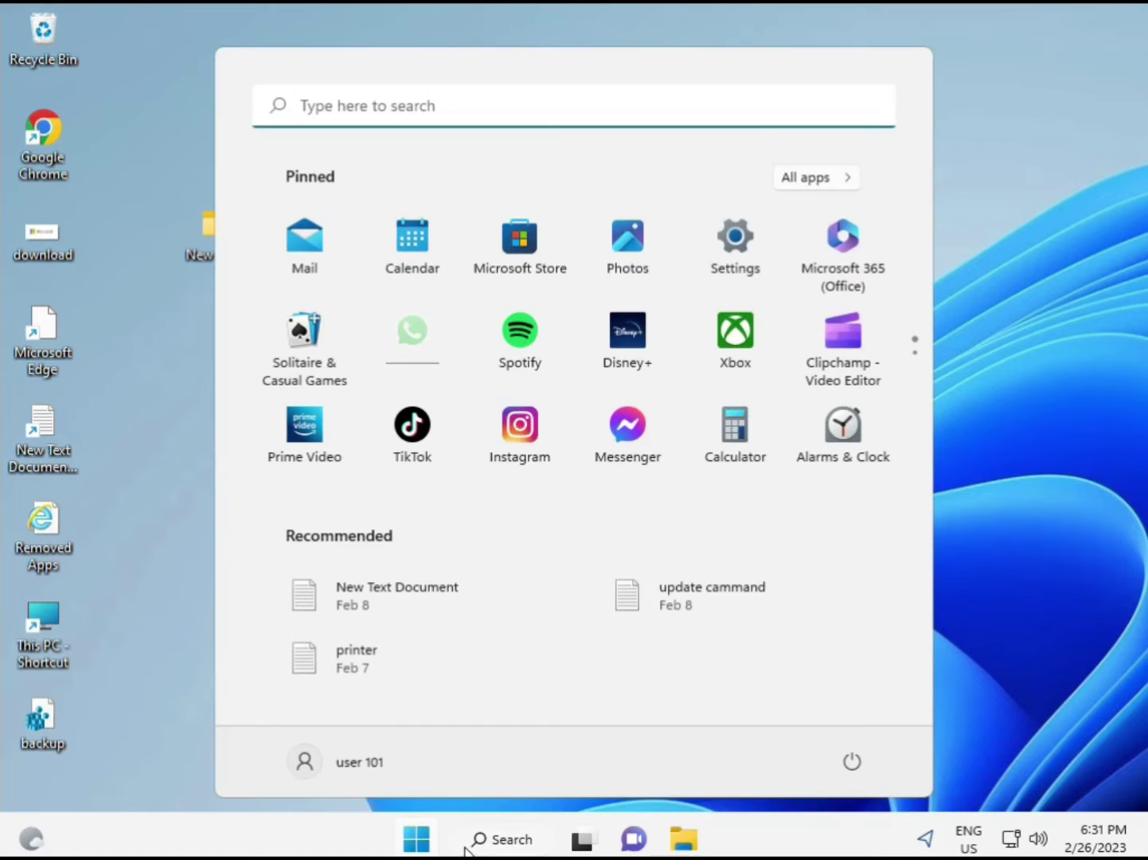
click(466, 844)
text(cmd)
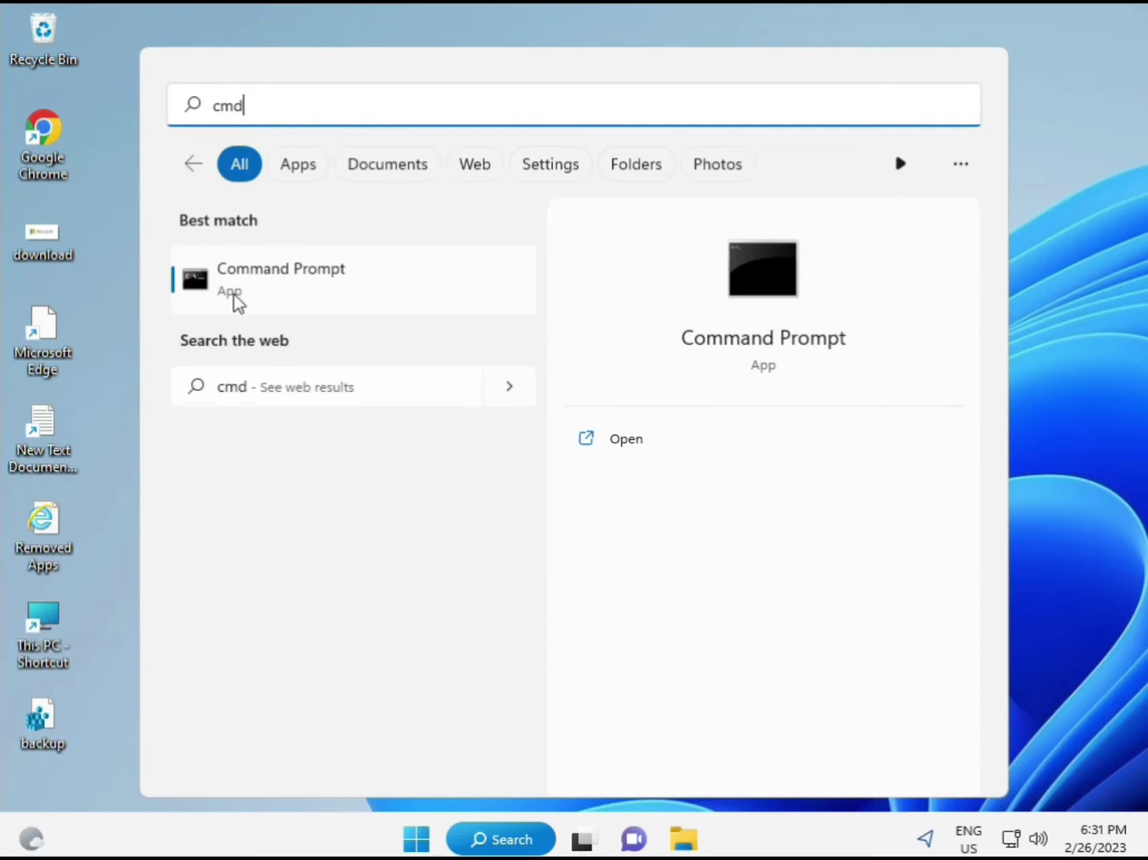
click(251, 273)
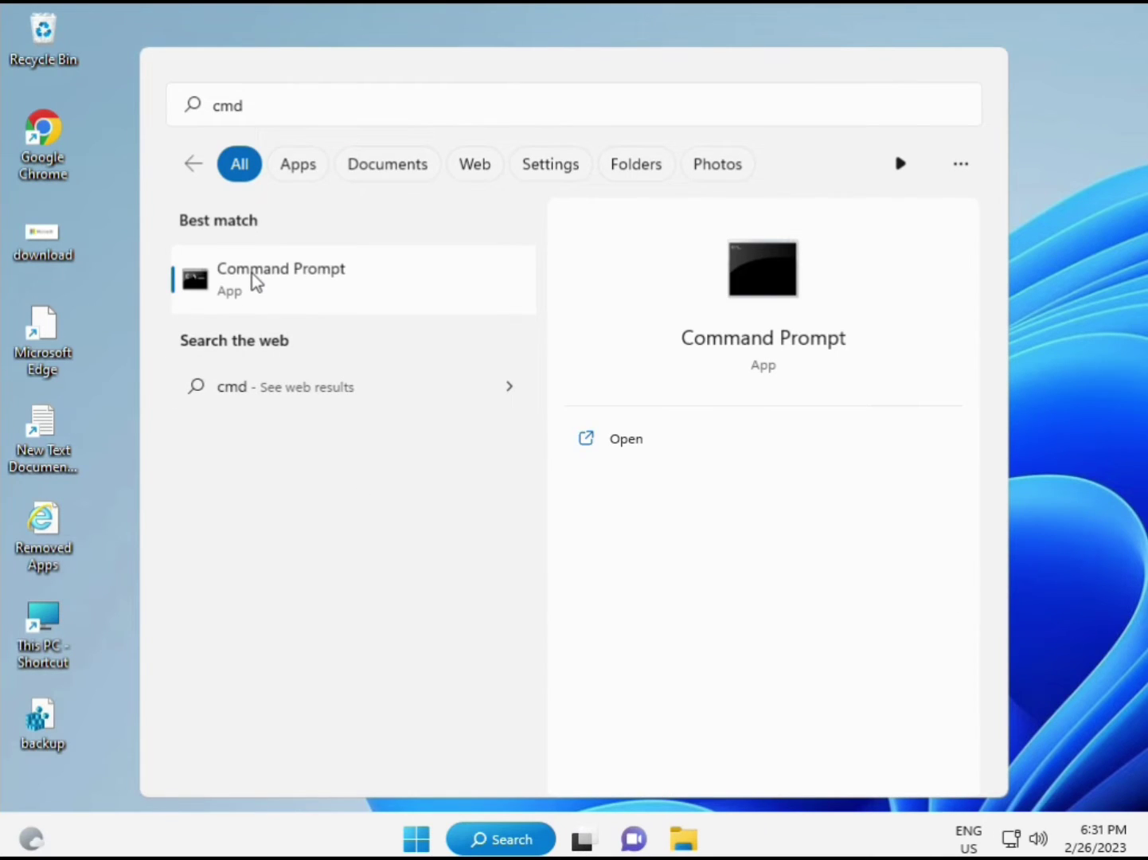
right_click(291, 281)
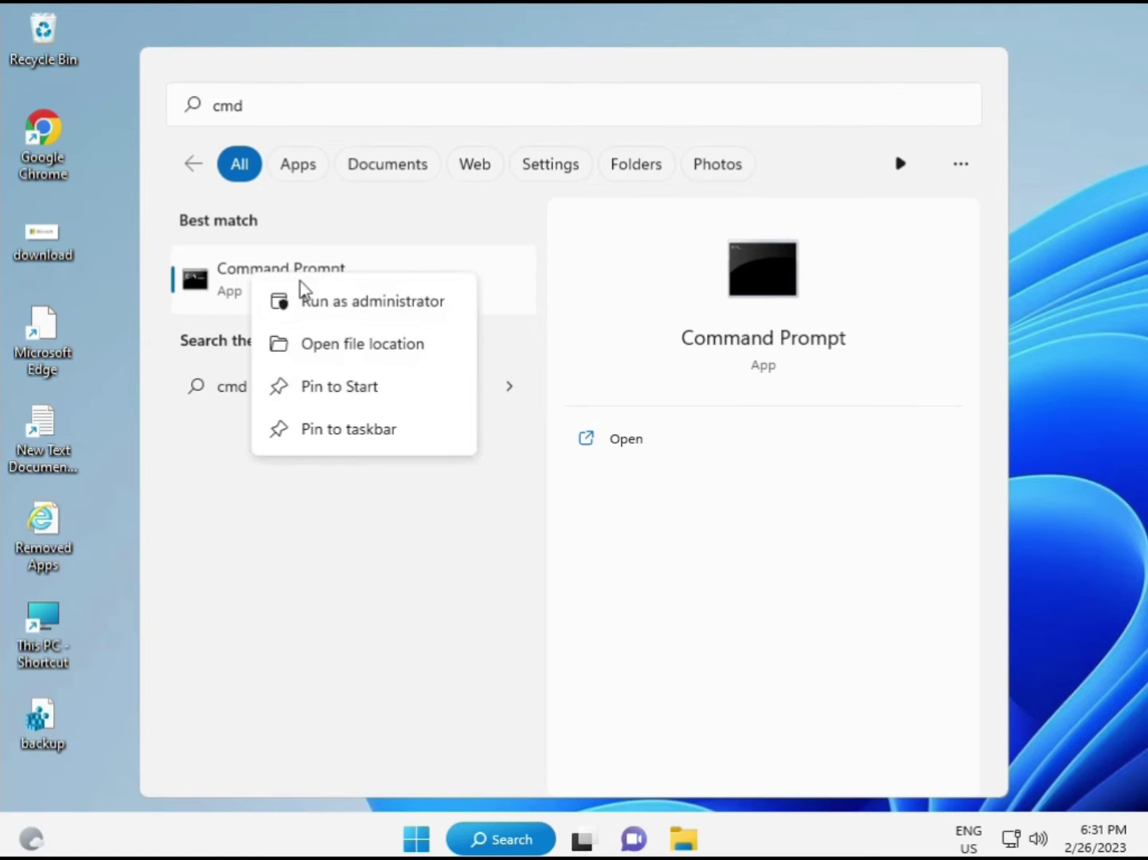
click(359, 304)
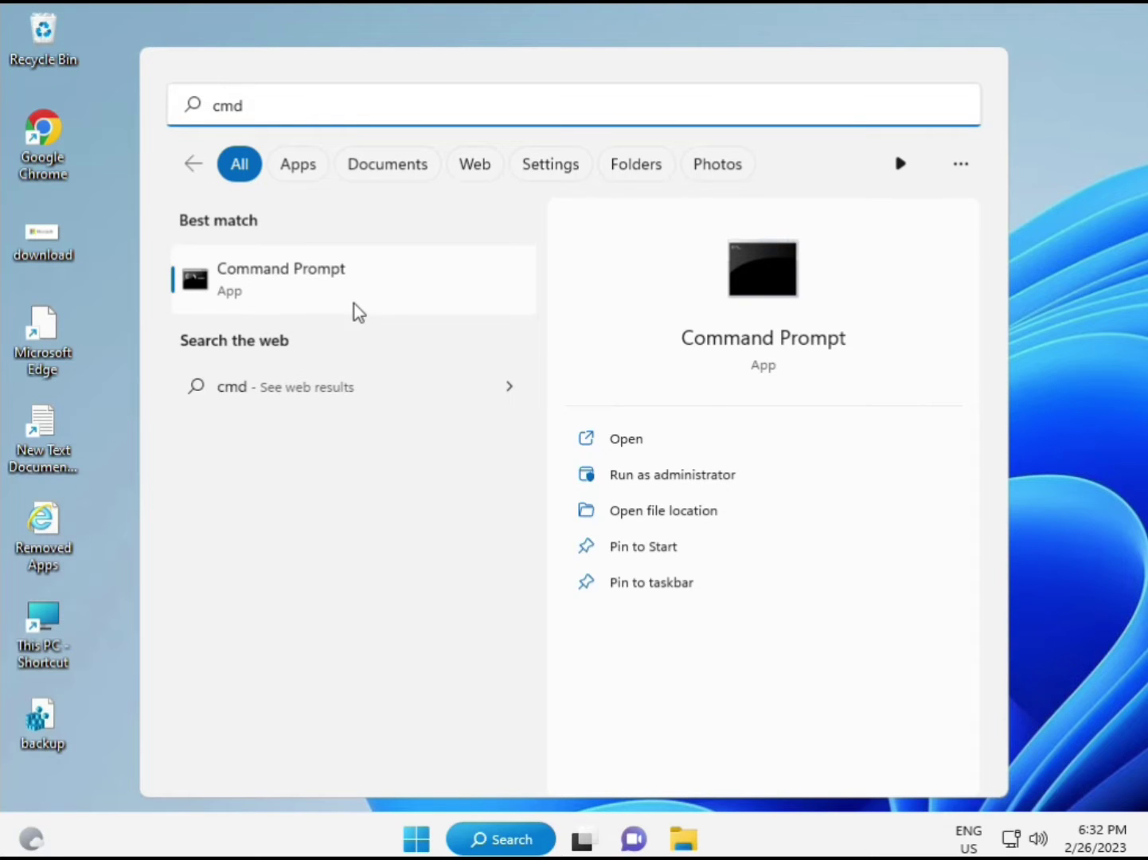
key(ctrl+shift+Return)
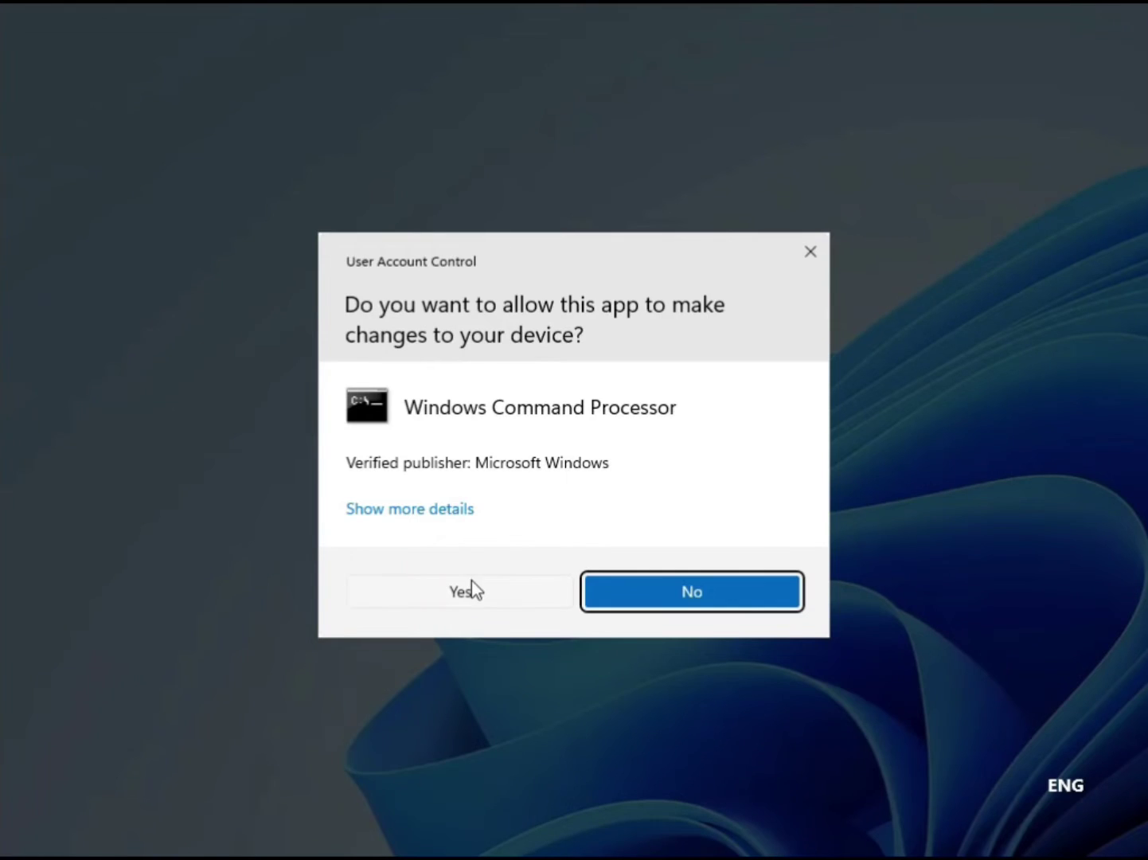
click(471, 590)
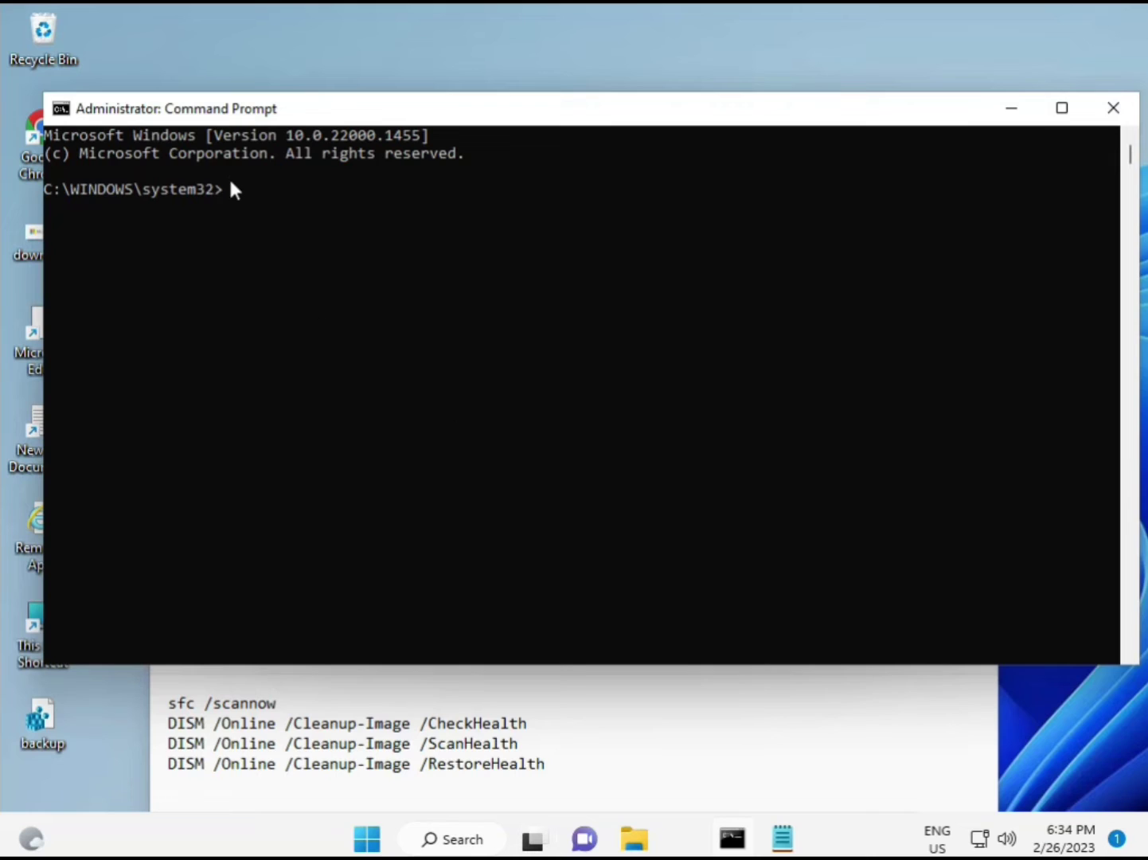
Step: Run sfc /scannow in the admin Command Prompt and let verification finish
click(229, 190)
text(s)
text(ca)
key(BackSpace)
key(BackSpace)
key(BackSpace)
text(sfc )
text(/scanno)
text(w)
key(Return)
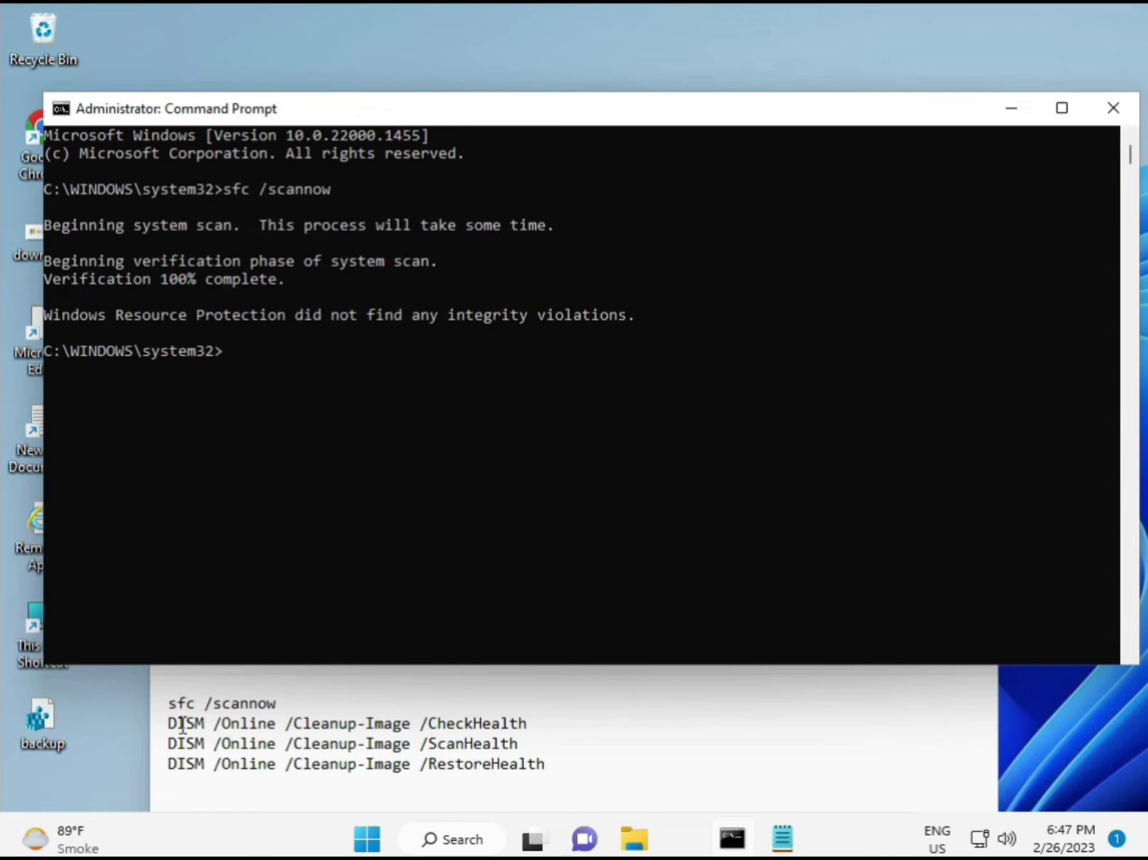
Step: Copy the DISM CheckHealth line from Notepad, paste it into Command Prompt and run it
drag(169, 723, 537, 725)
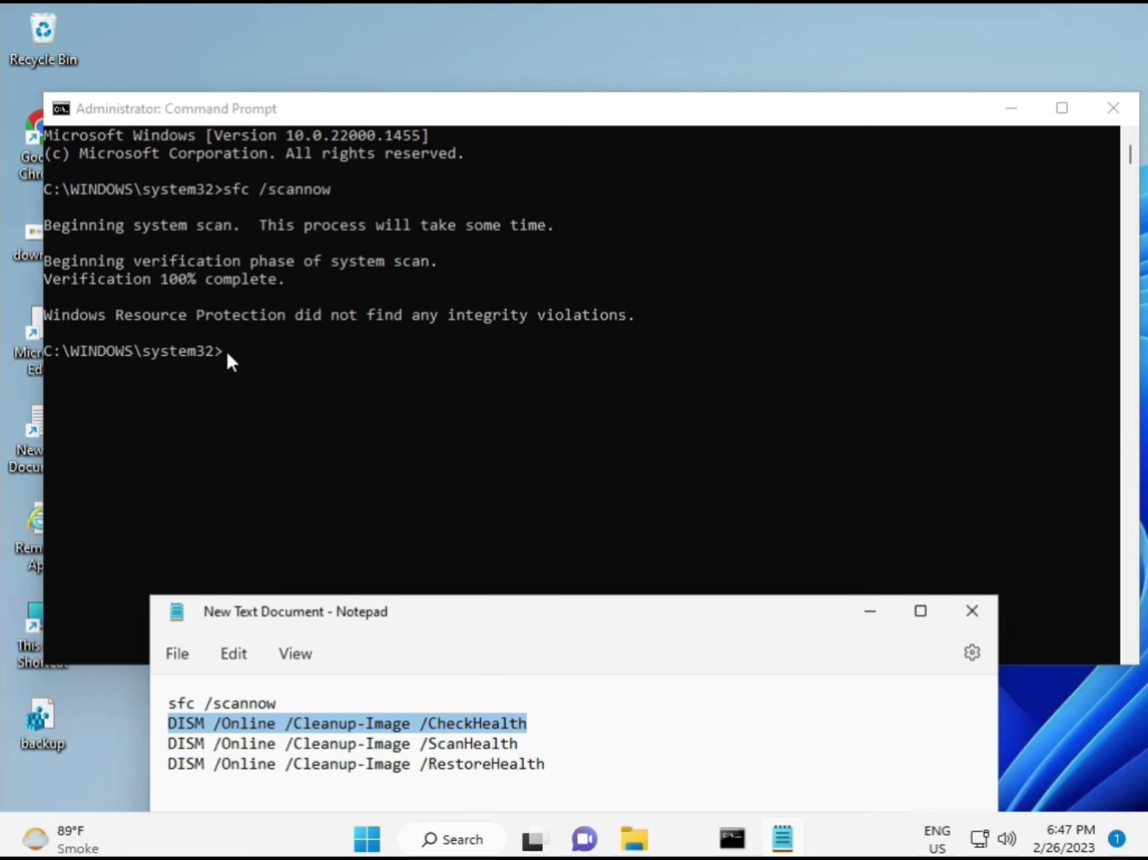
right_click(305, 725)
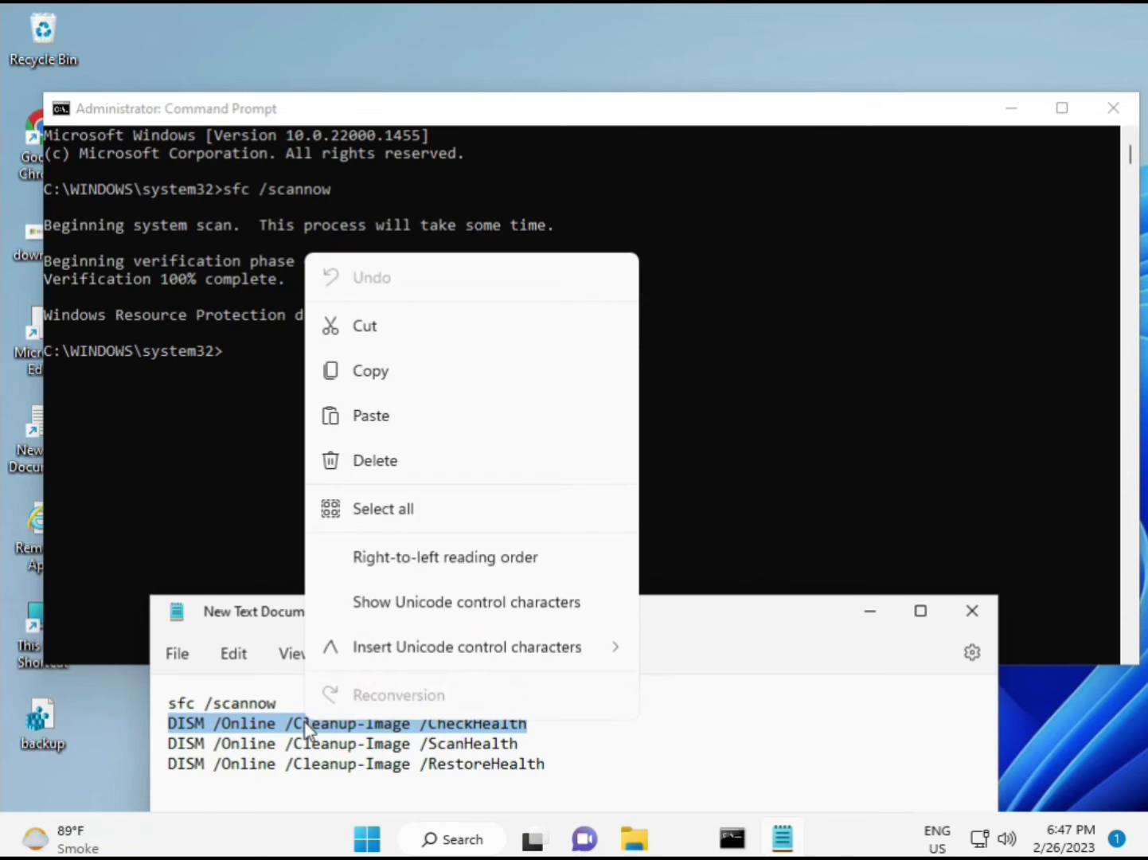
click(358, 376)
click(231, 357)
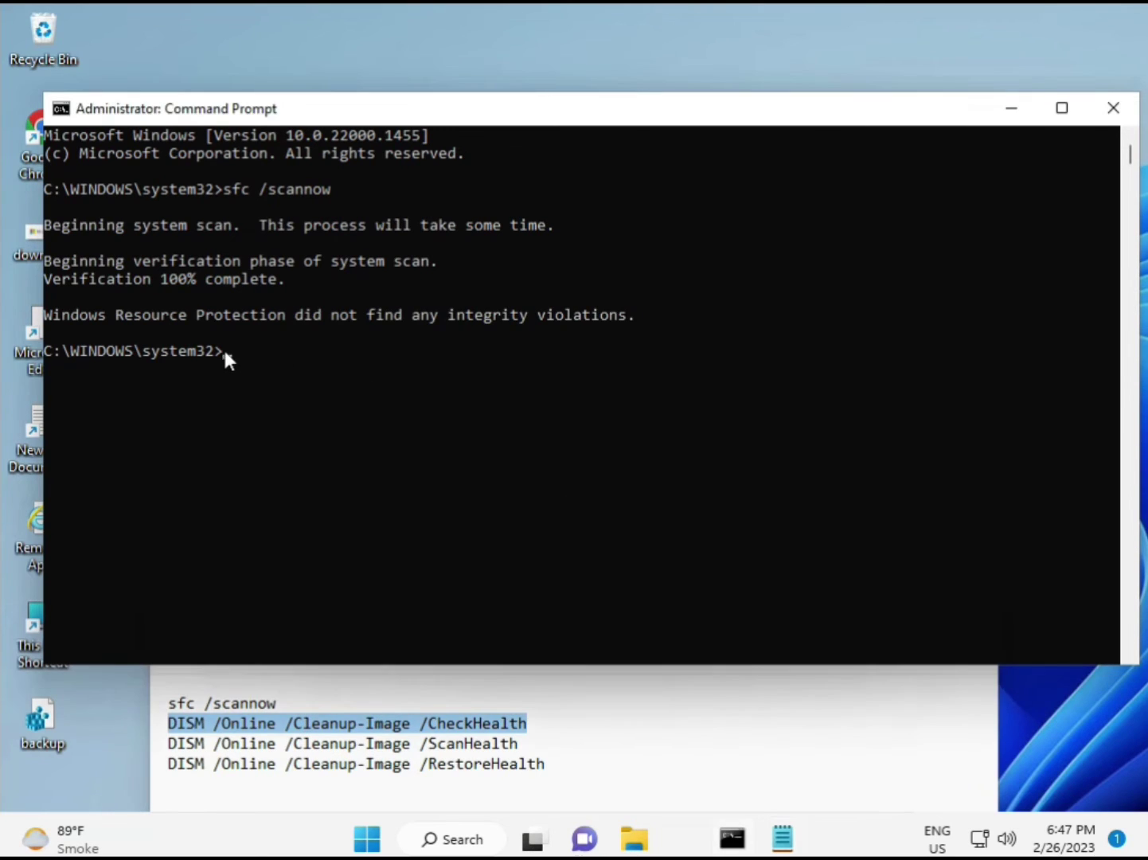
right_click(100, 114)
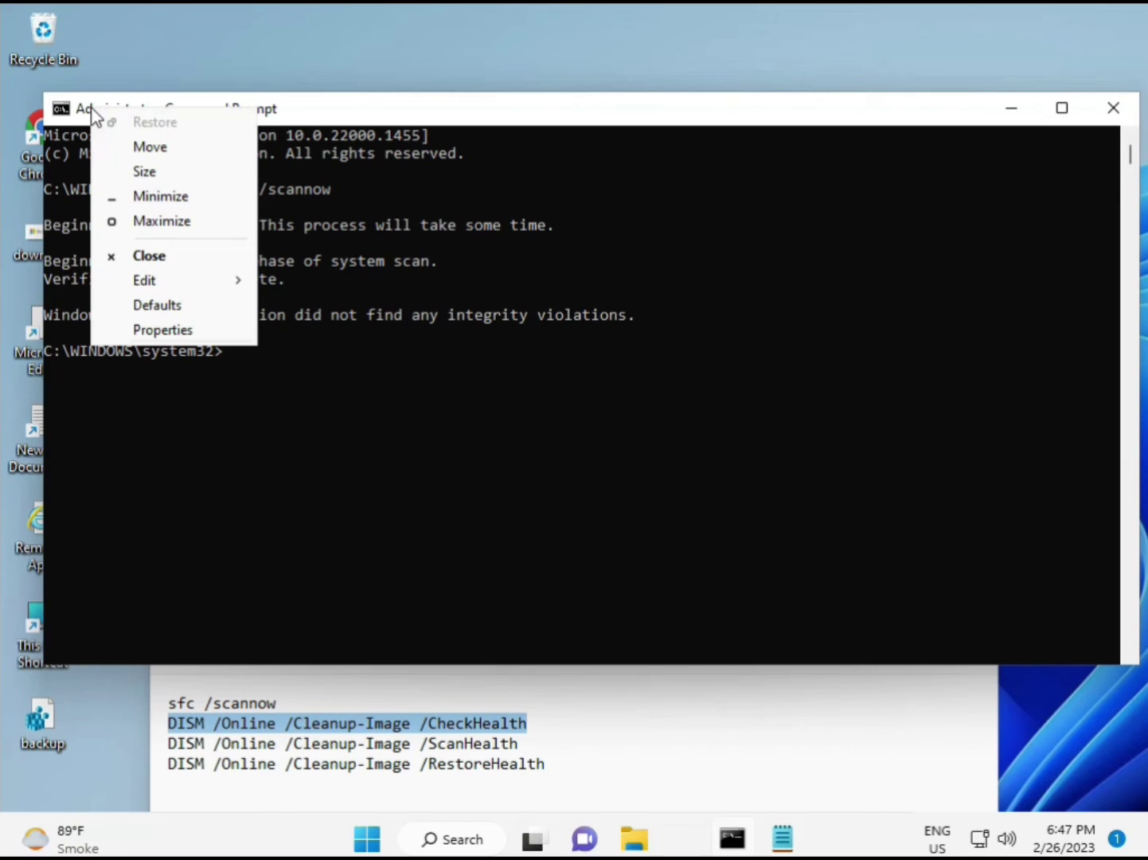
mouse_move(172, 281)
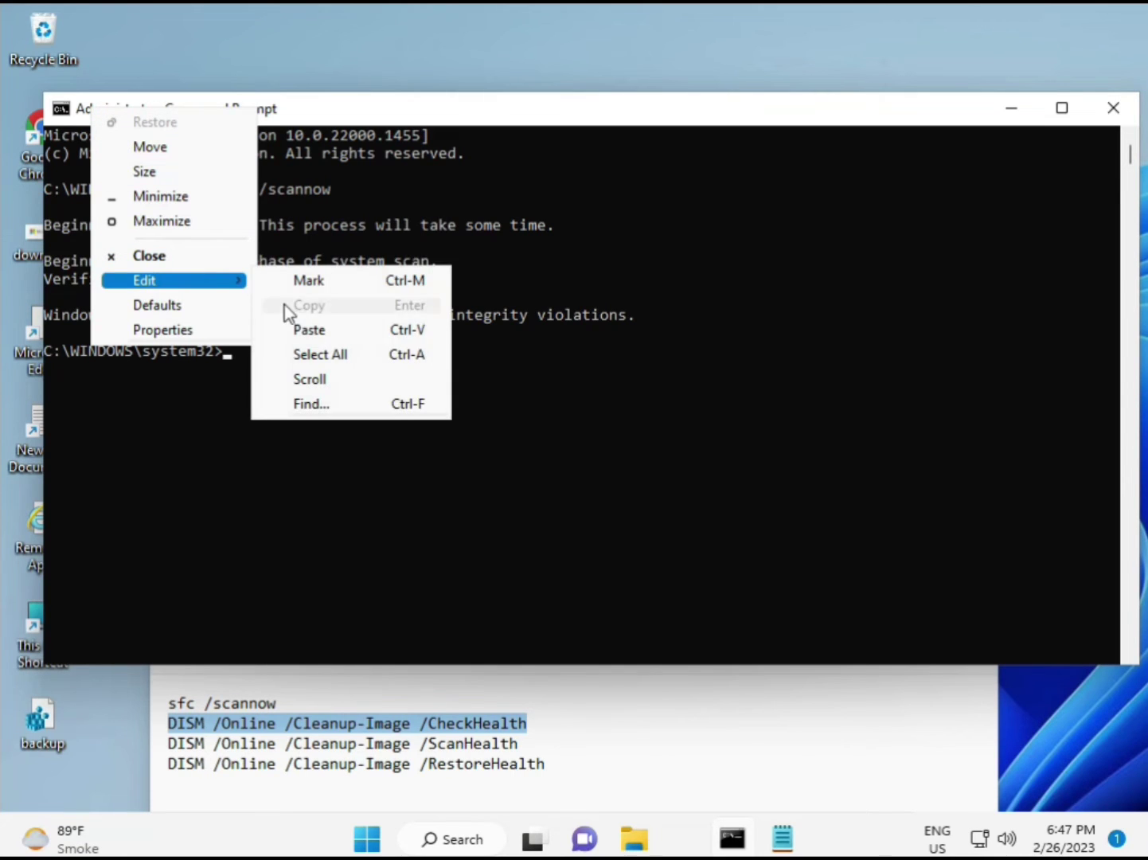
click(303, 328)
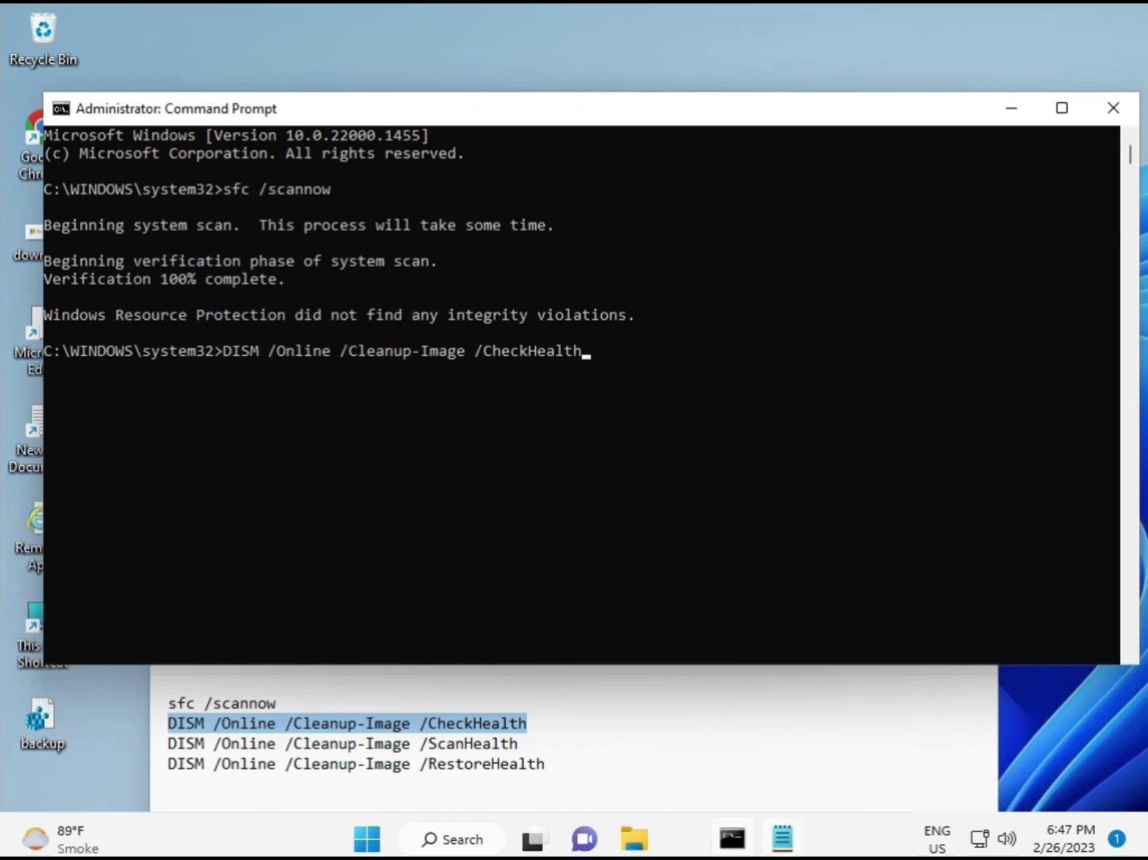
click(225, 352)
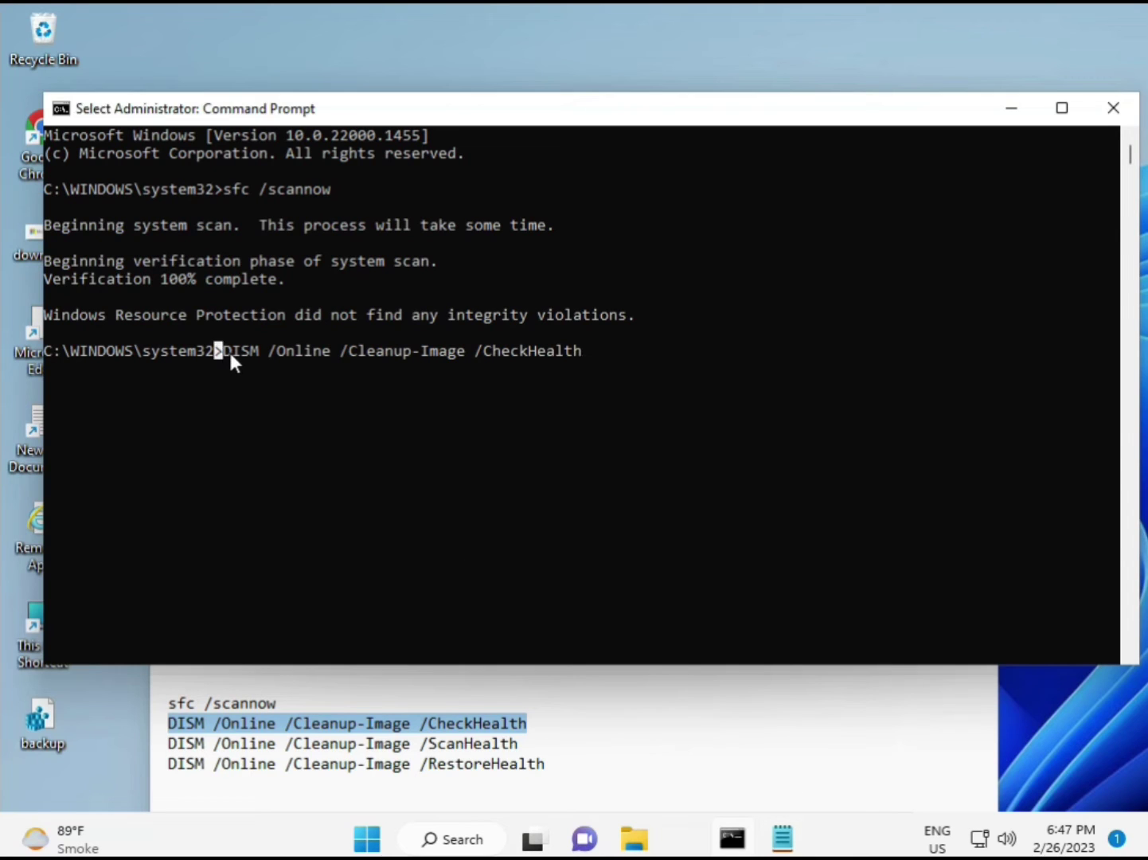
key(Escape)
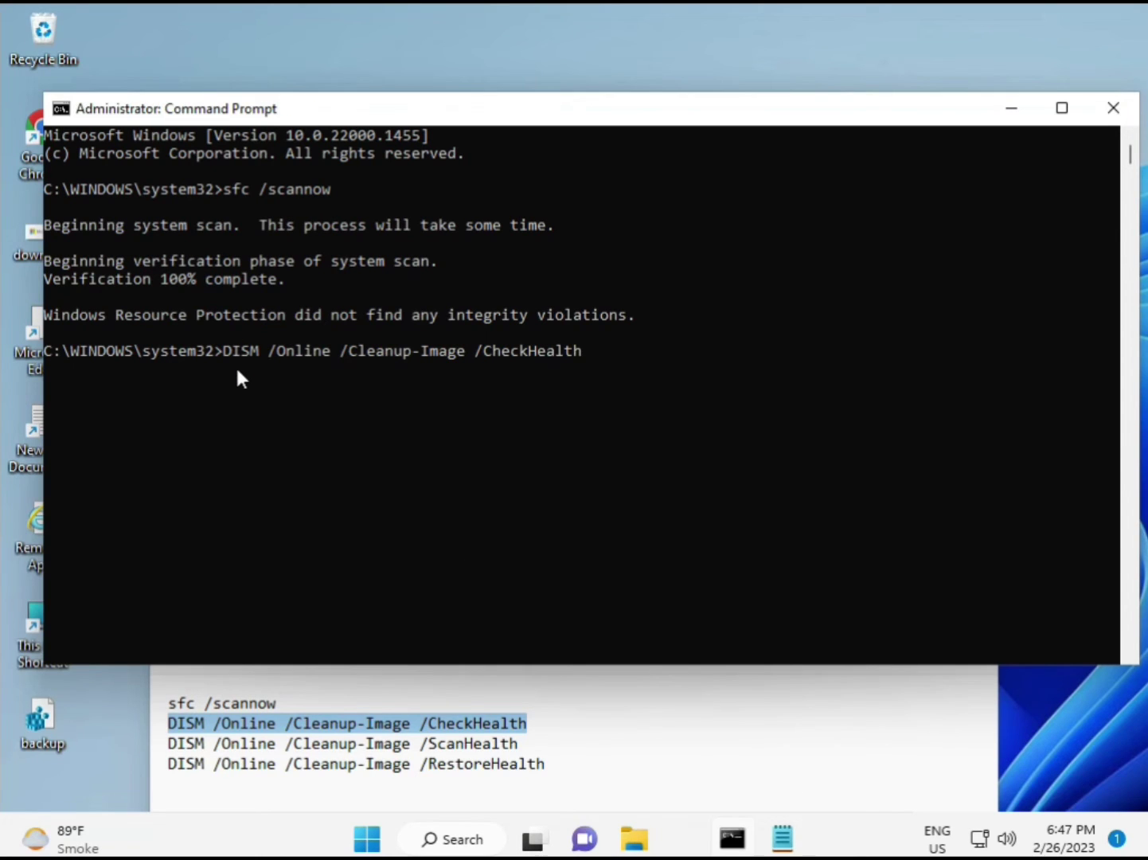
key(Return)
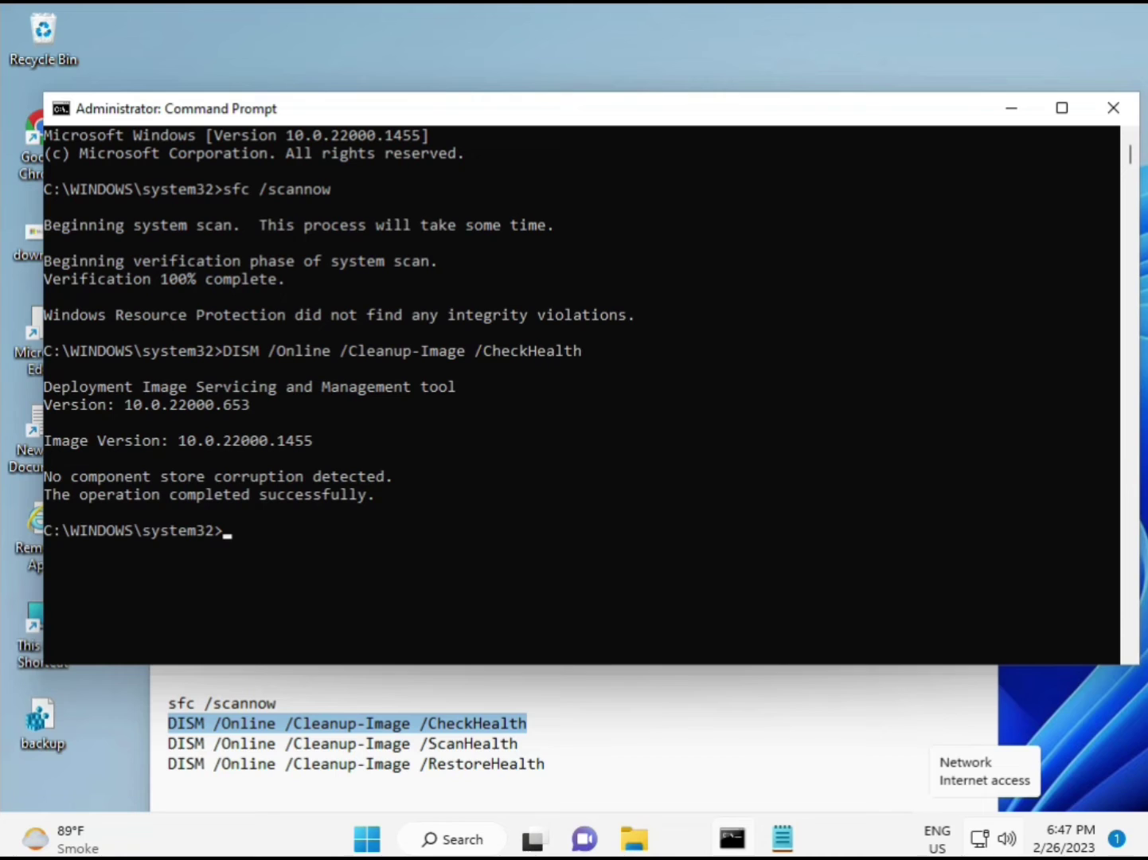
Step: Copy the DISM ScanHealth line from Notepad, paste it at the prompt and run it
click(159, 743)
shift+click(547, 746)
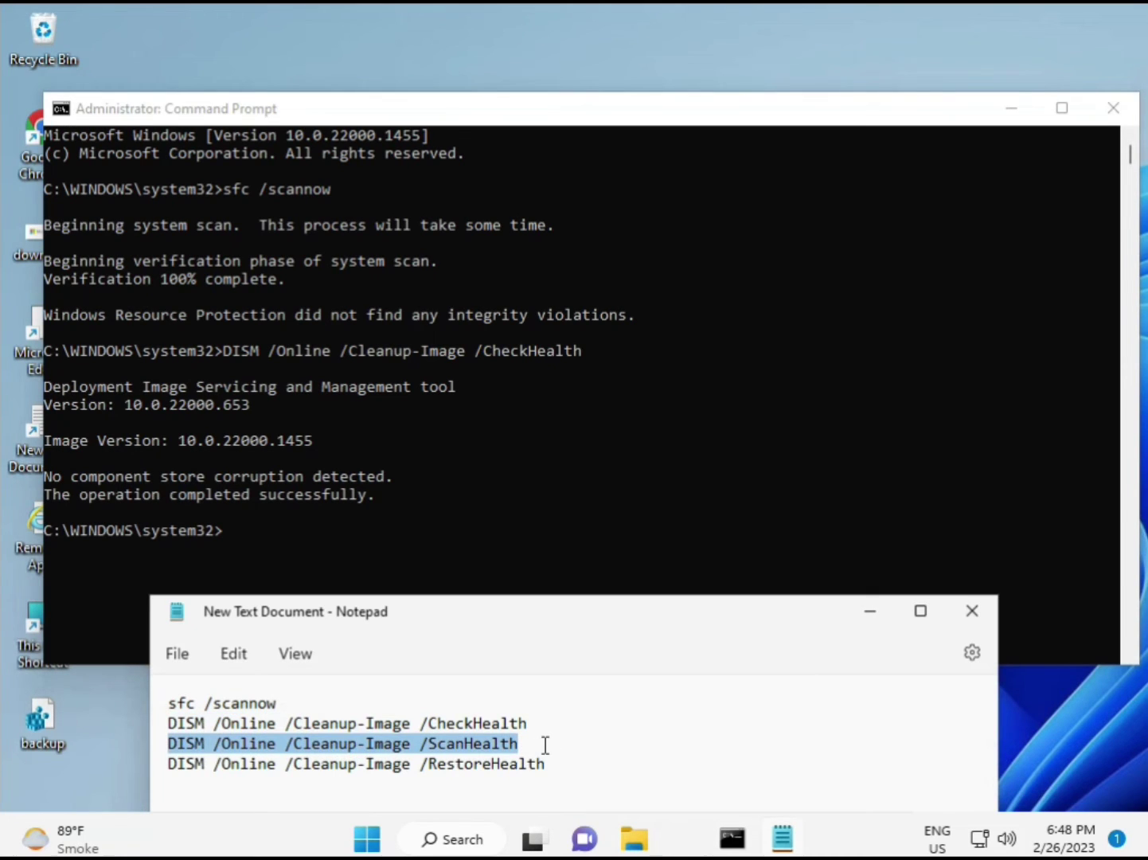
right_click(502, 745)
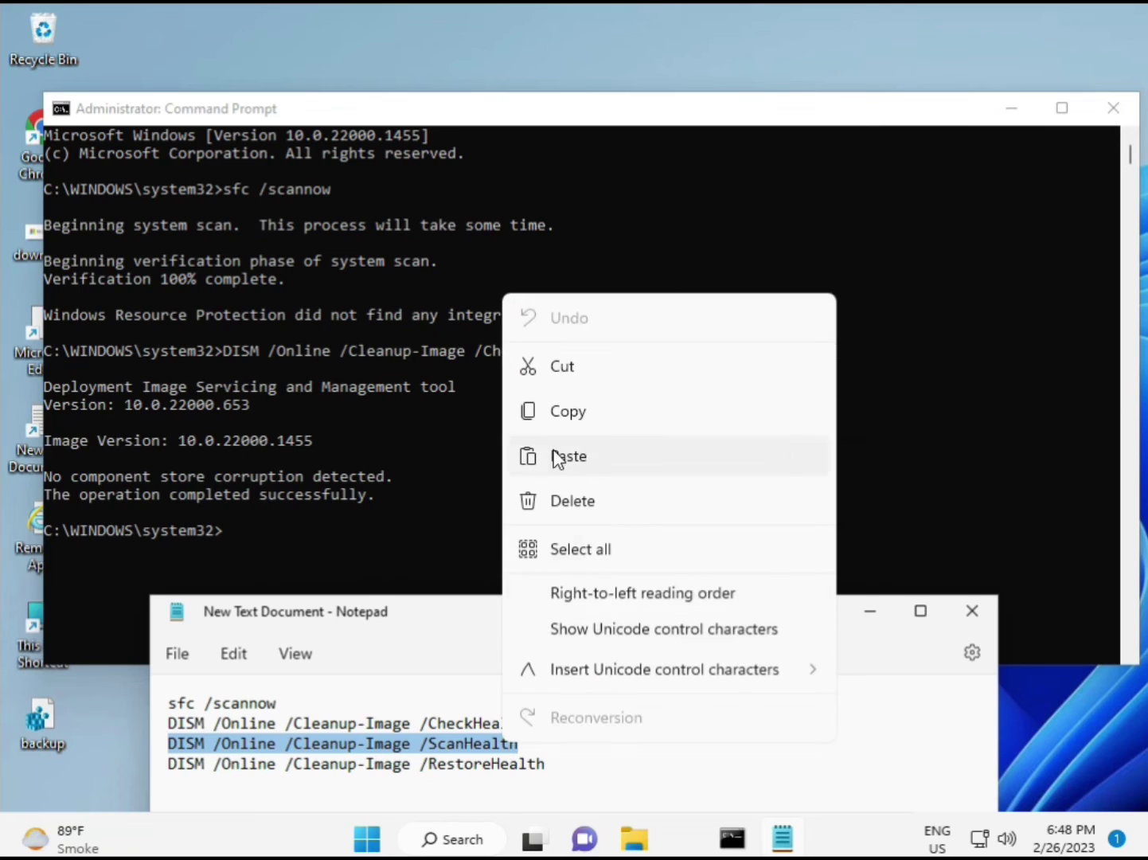
click(556, 421)
click(267, 535)
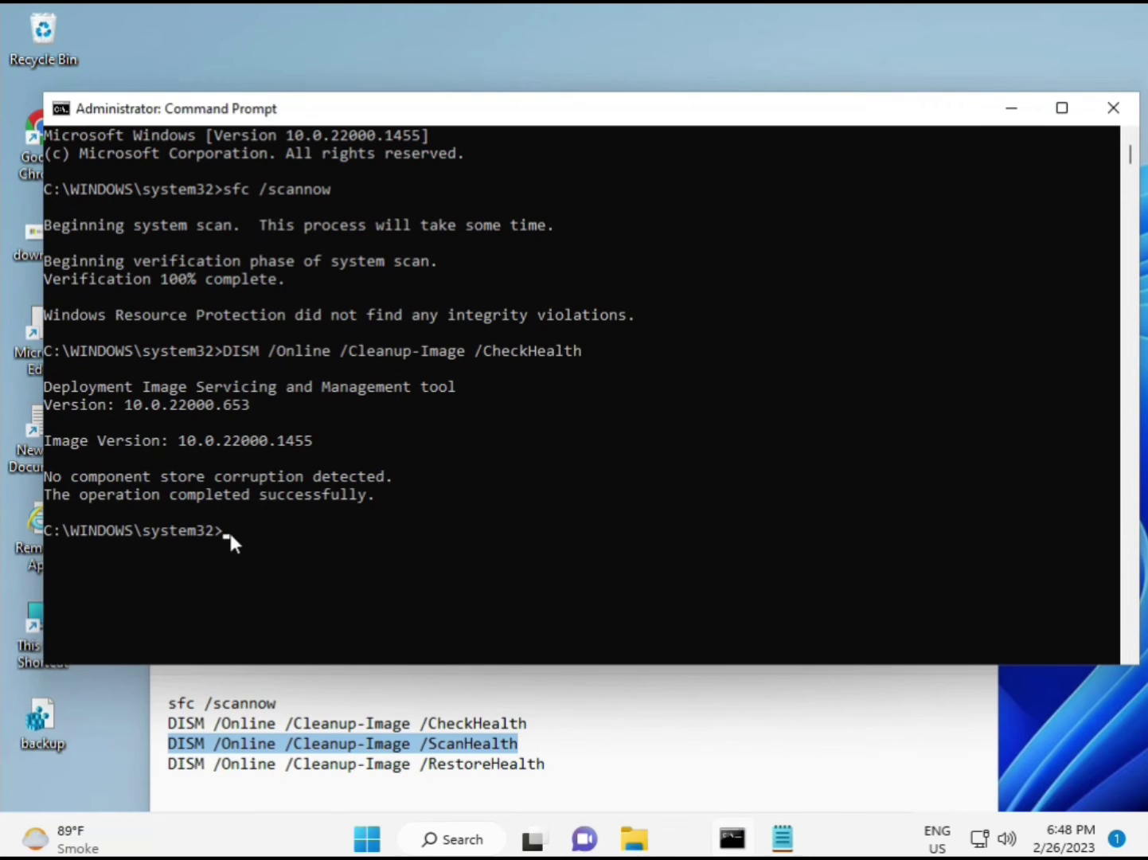
click(228, 530)
right_click(229, 529)
right_click(229, 529)
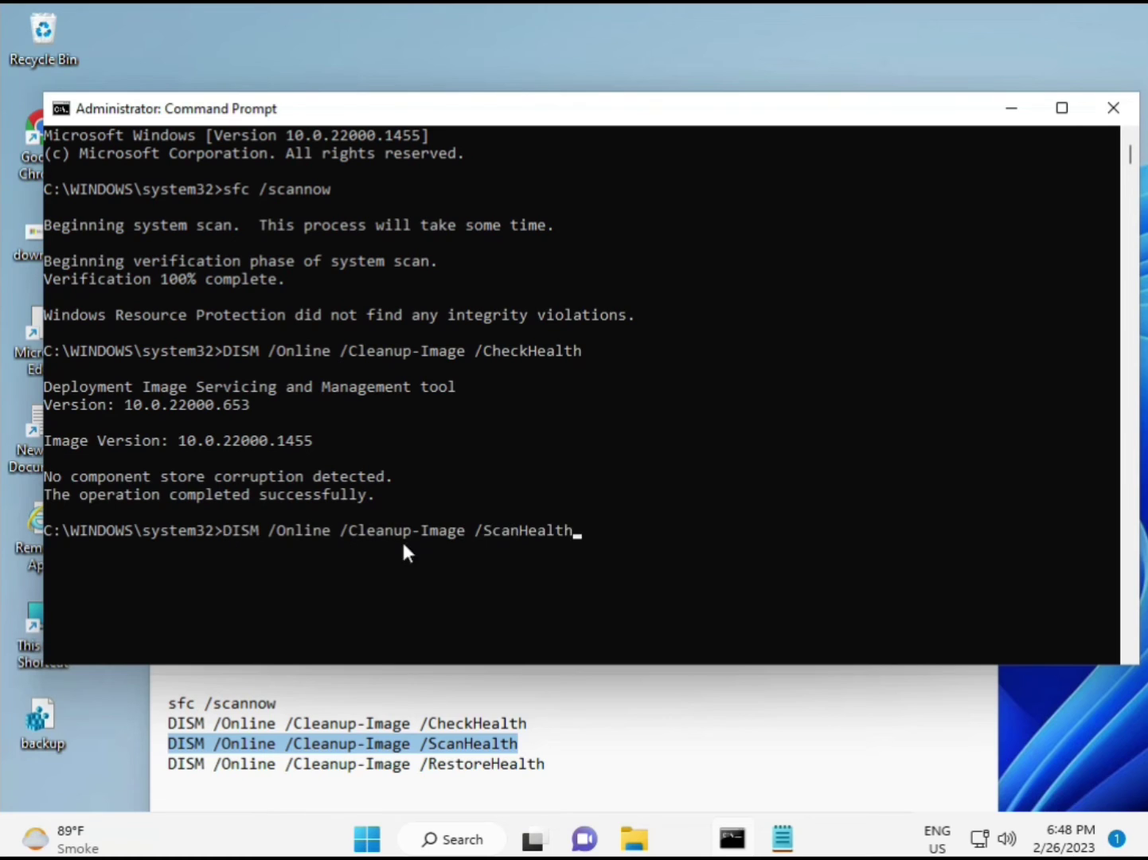
key(Return)
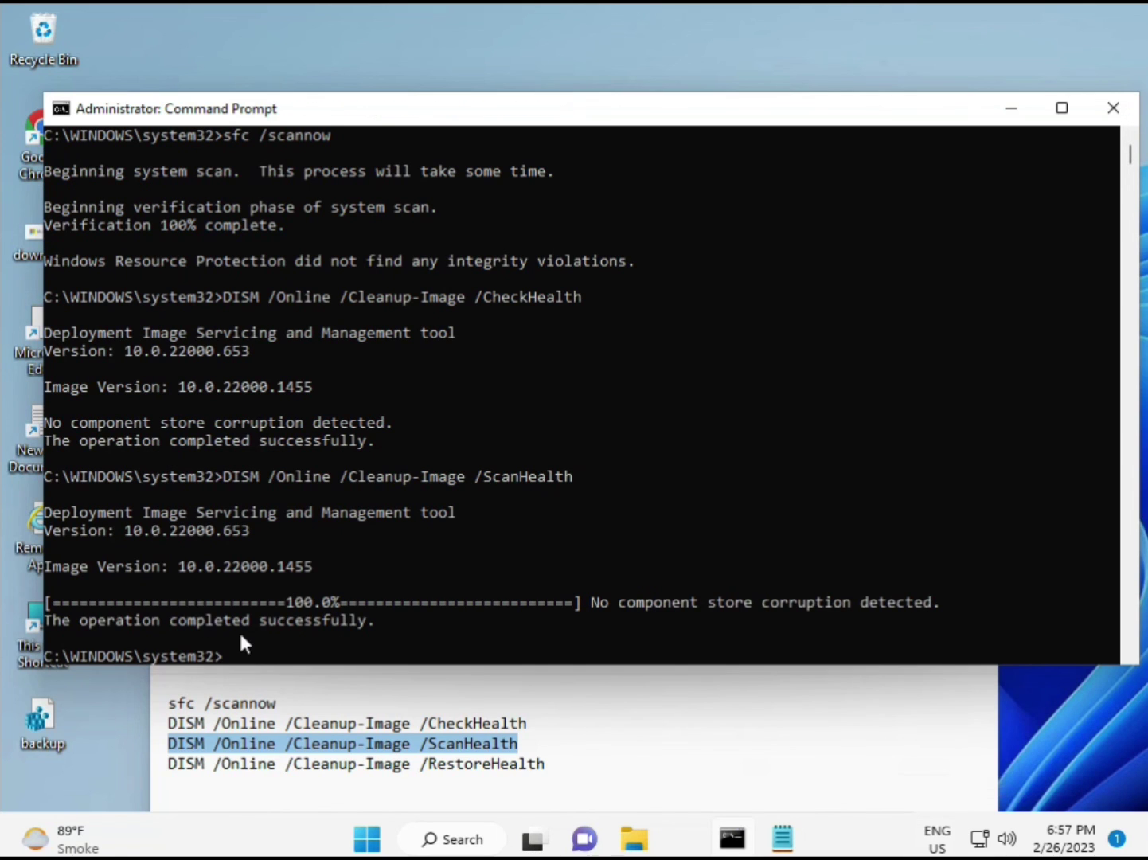
Step: Select and copy the DISM RestoreHealth line in Notepad
drag(261, 622, 374, 620)
click(274, 766)
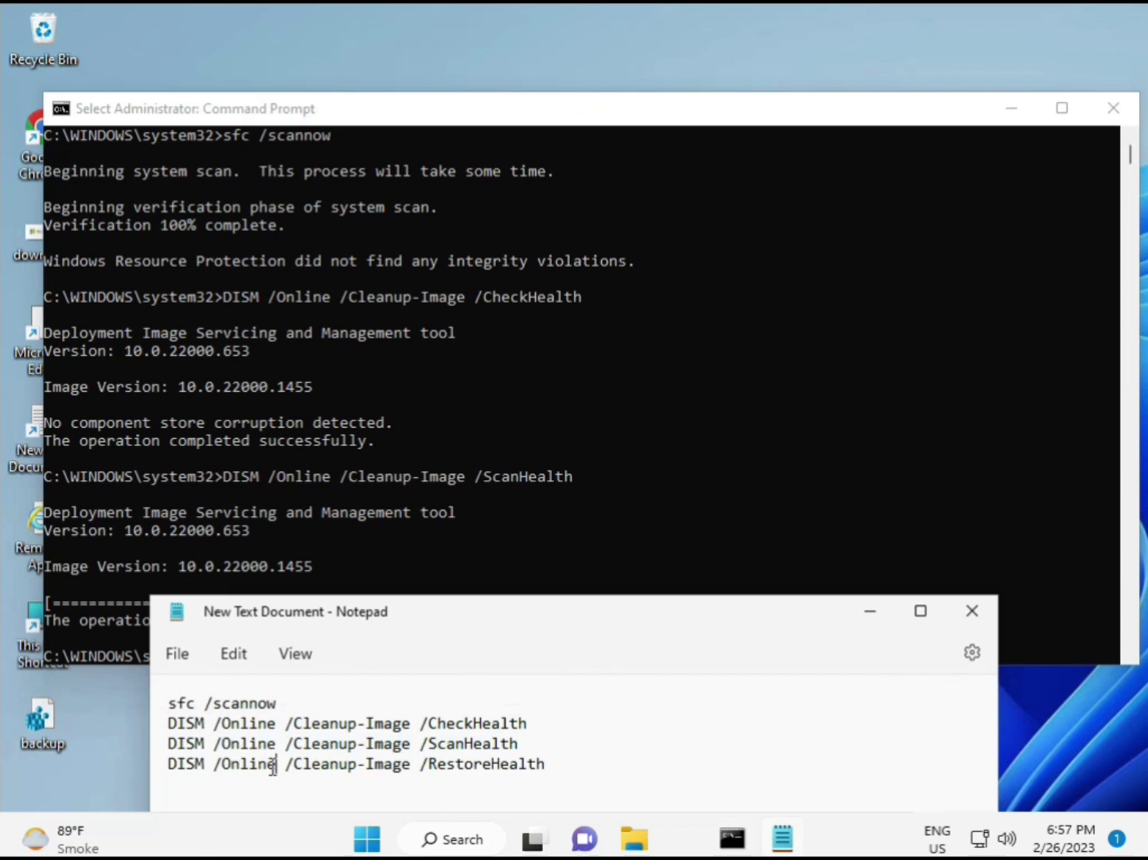
triple_click(274, 767)
right_click(273, 768)
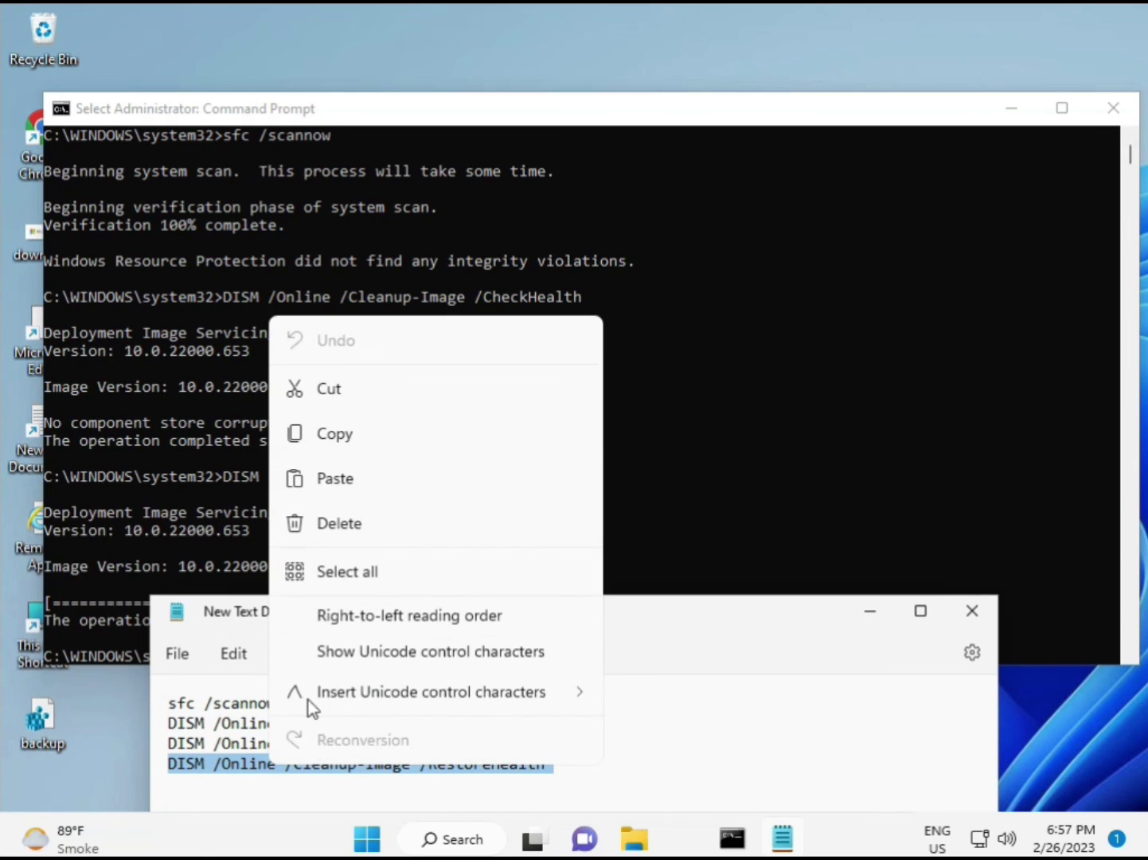
click(340, 435)
Step: Paste the RestoreHealth command into Command Prompt and launch the repair
click(305, 591)
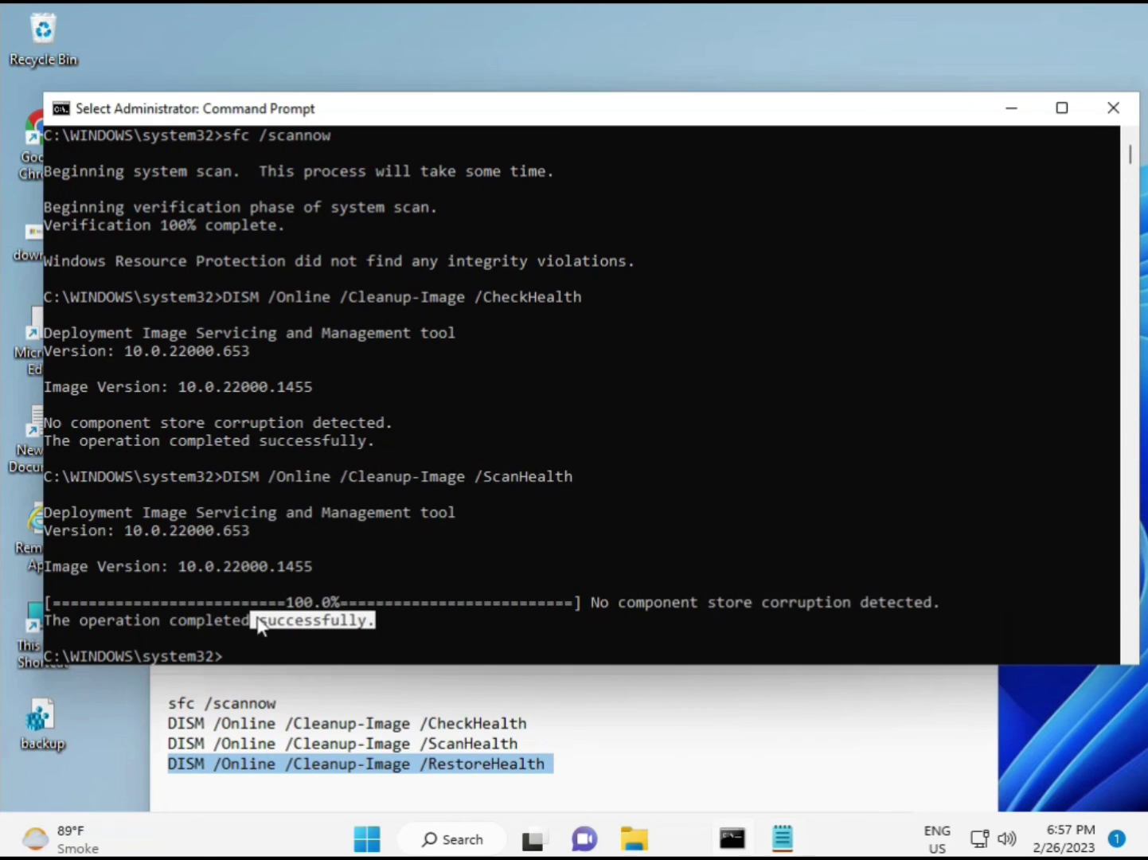
click(230, 662)
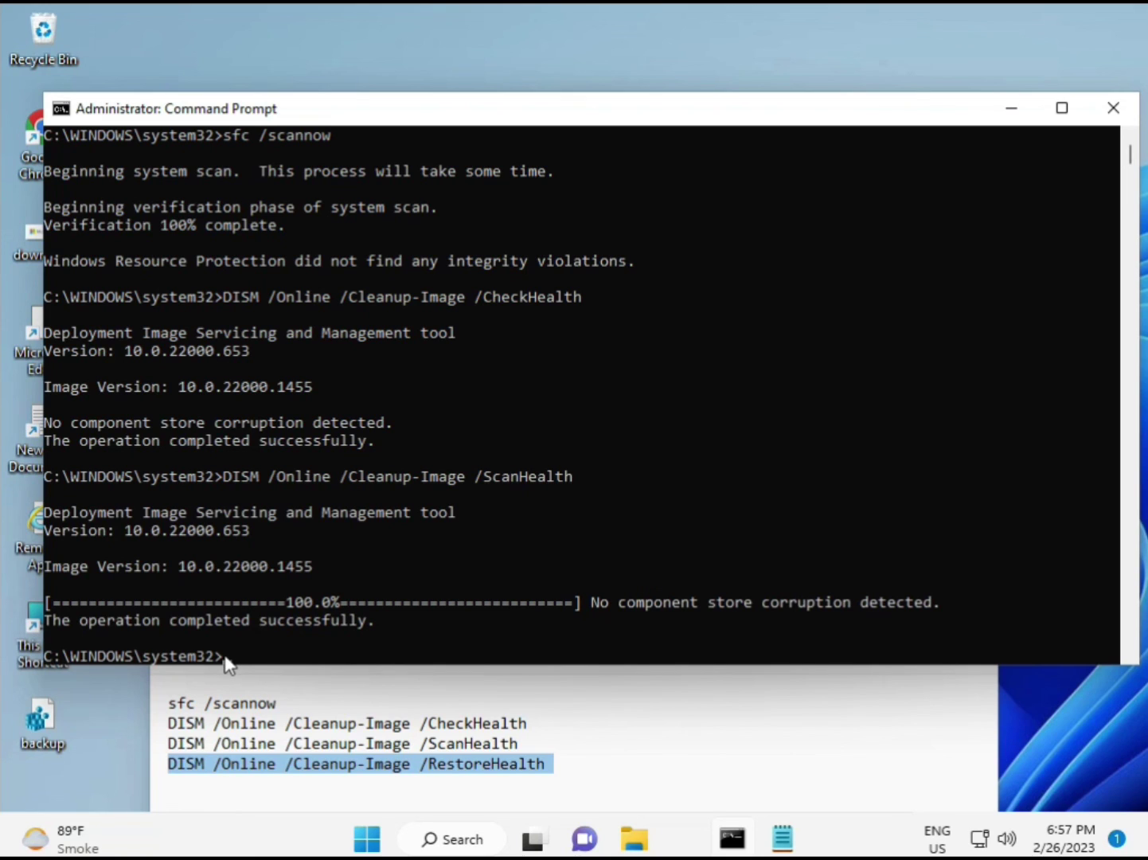
click(226, 663)
right_click(226, 662)
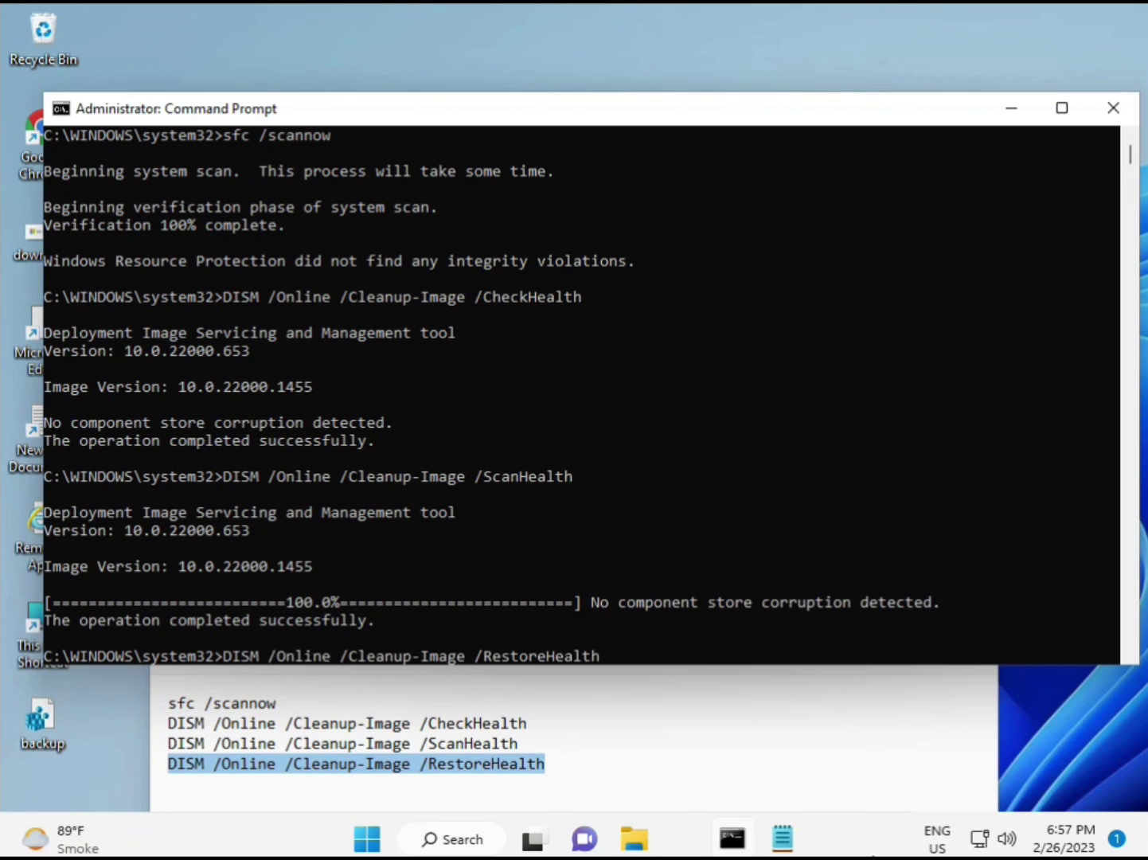
scroll(697, 539, down, 5)
scroll(681, 551, down, 4)
scroll(618, 524, up, 7)
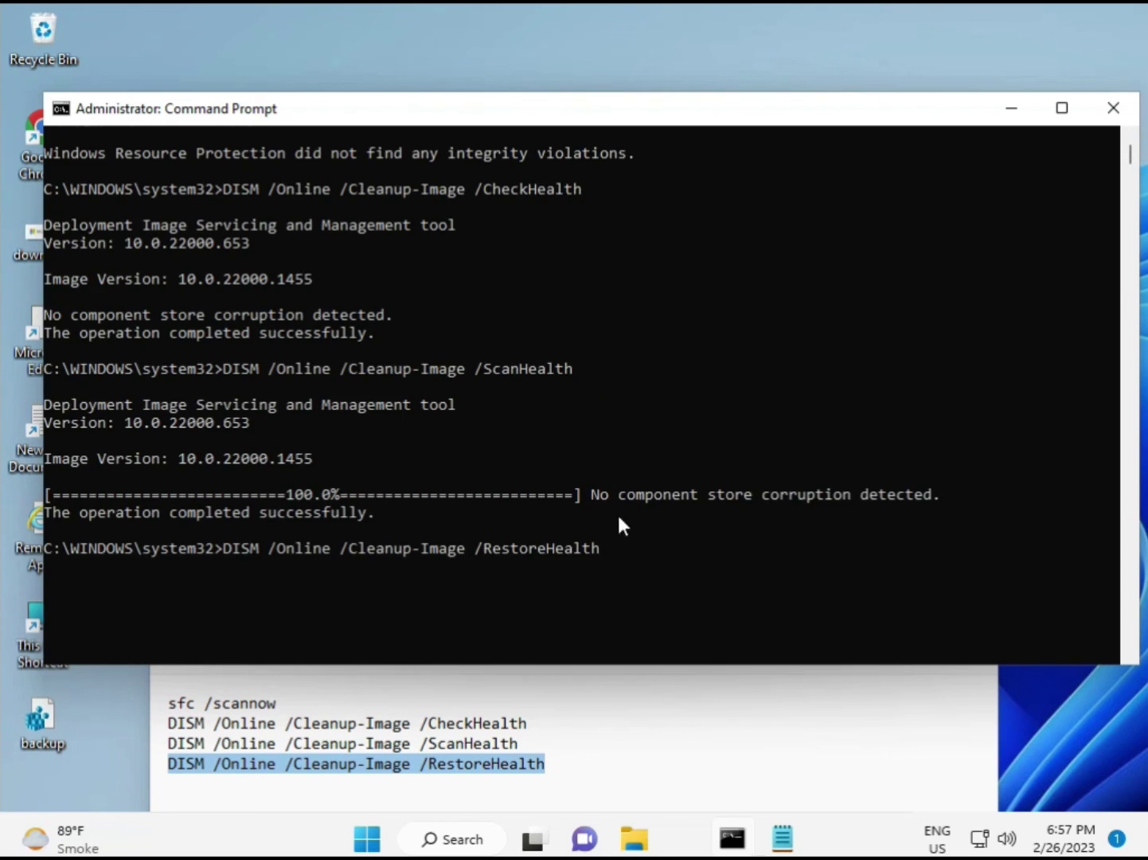
scroll(927, 351, up, 3)
drag(1136, 162, 1064, 192)
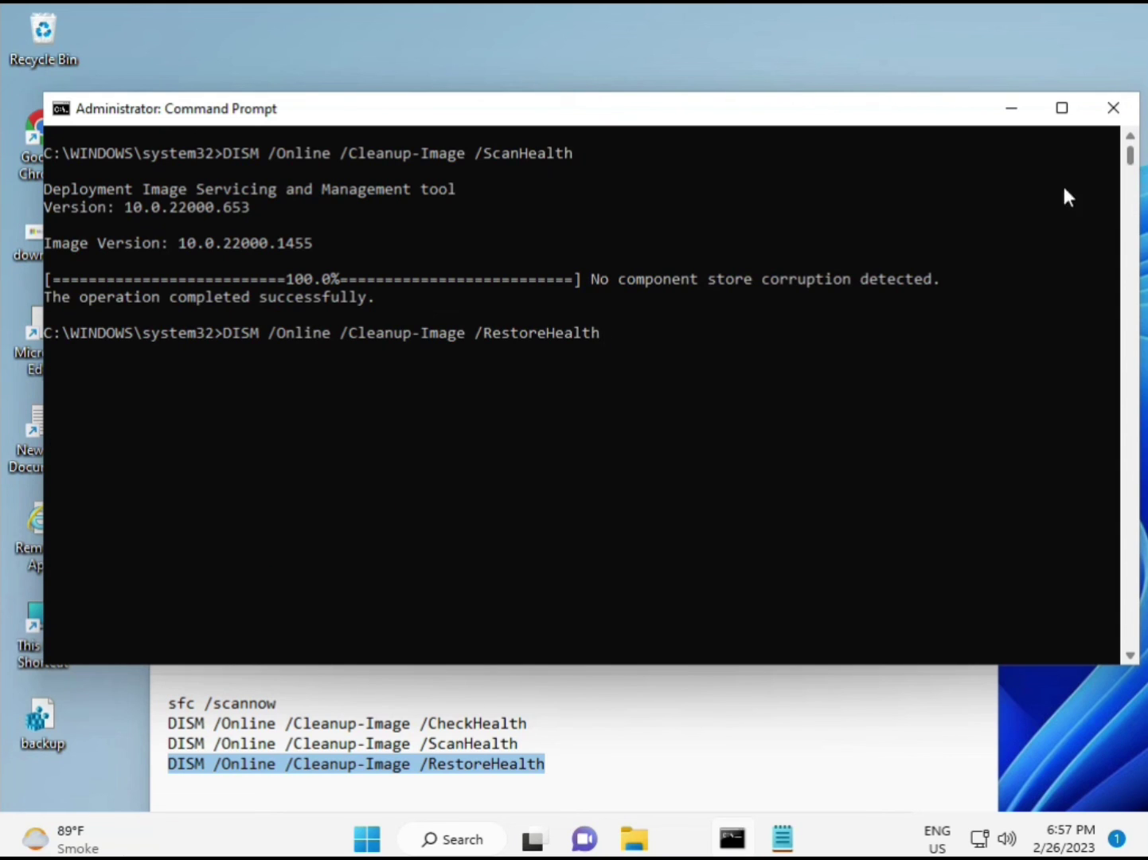
click(229, 332)
key(Return)
key(Return)
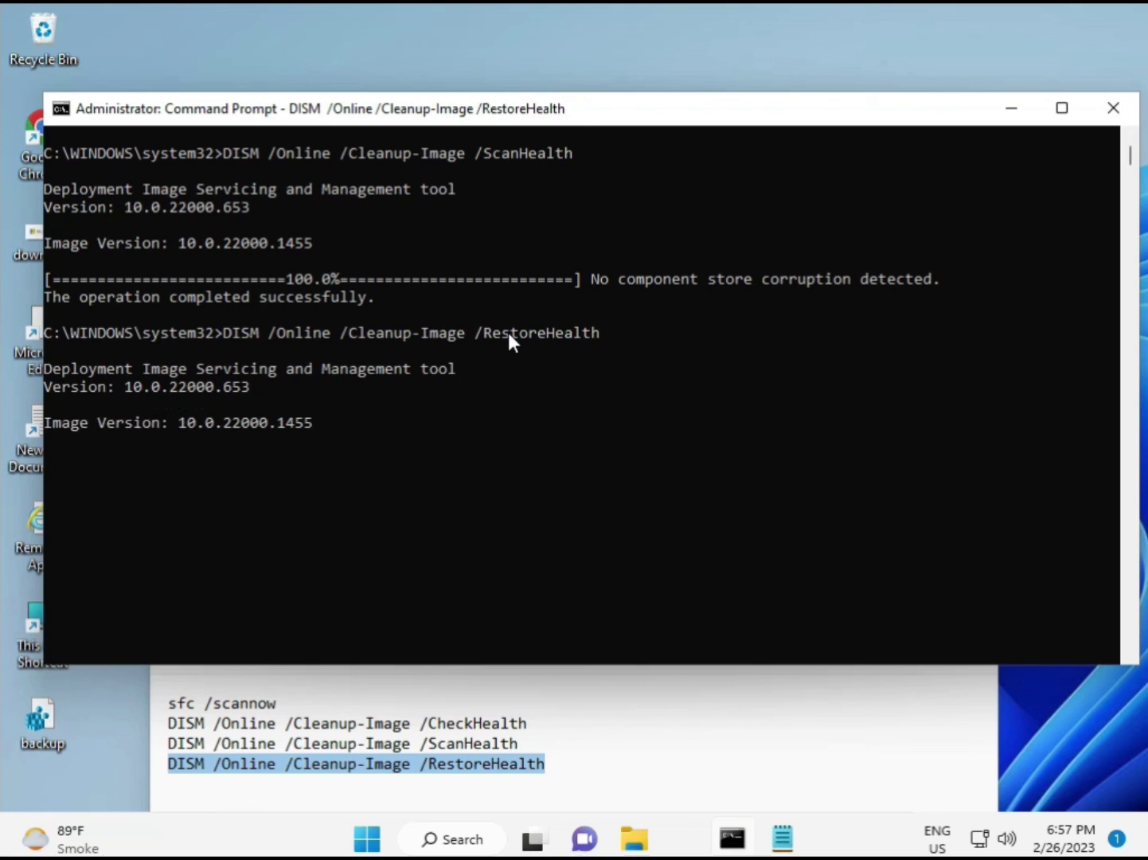